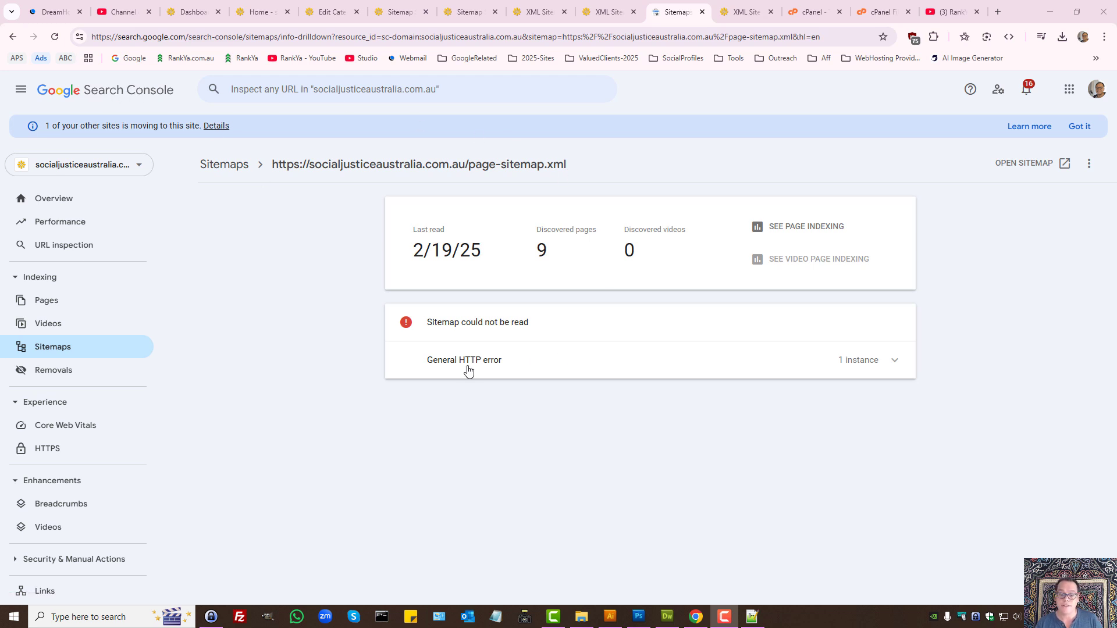
Open the failing page-sitemap.xml report in Search Console and expand its HTTP error details.
{"action": "left_click", "coordinate": [218, 166]}
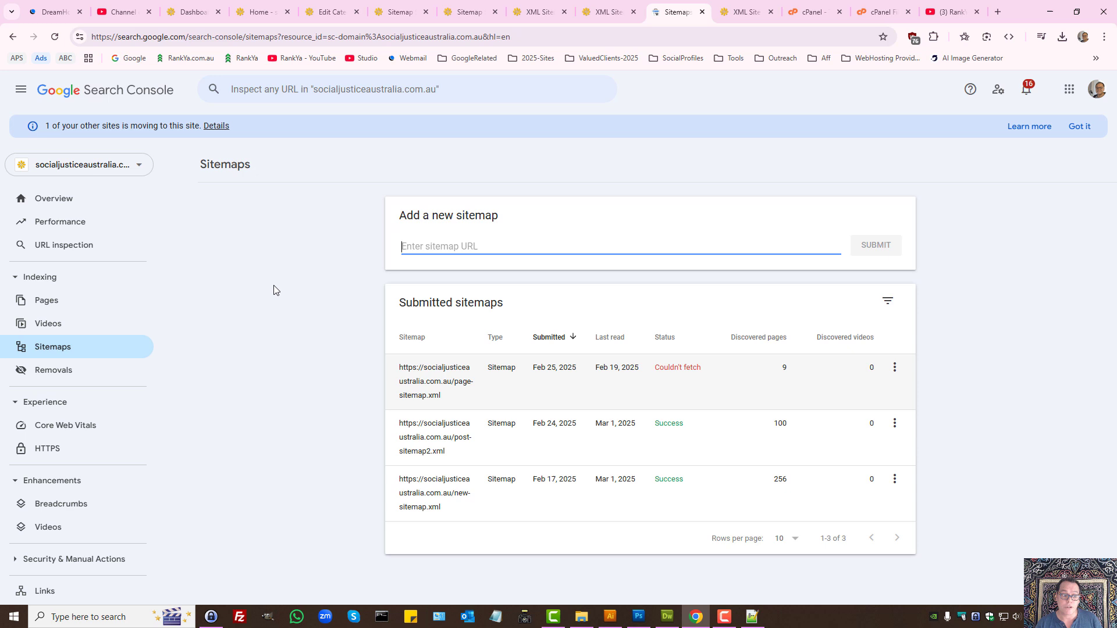
{"action": "left_click", "coordinate": [624, 384]}
{"action": "left_click", "coordinate": [477, 361]}
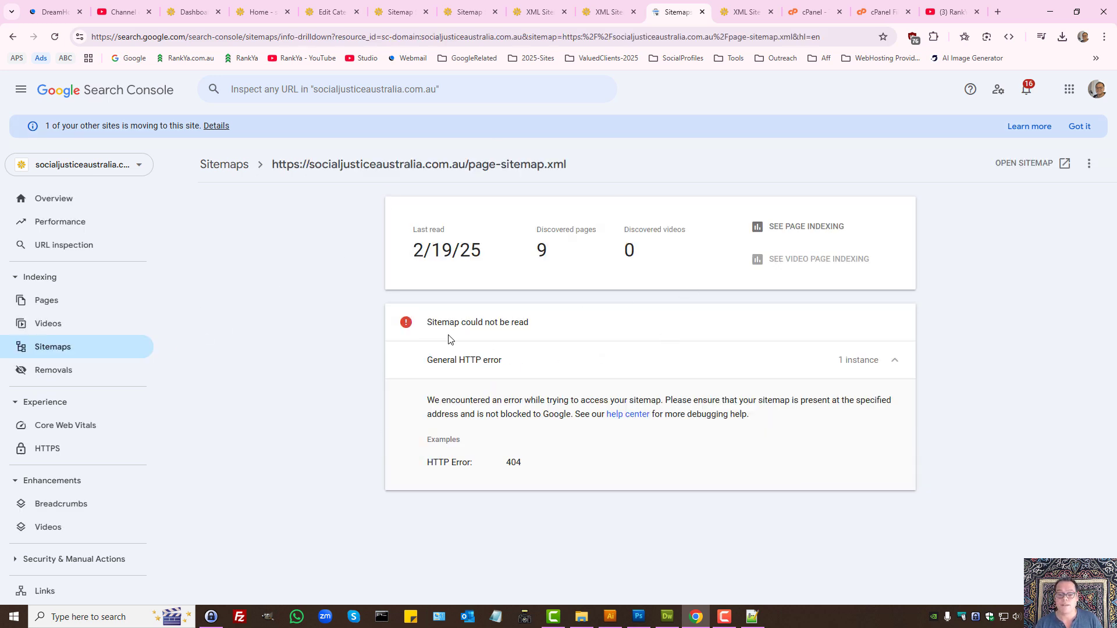
Save Rank Math's sitemap settings again, leaving Links Per Sitemap at 100.
{"action": "left_click", "coordinate": [469, 12]}
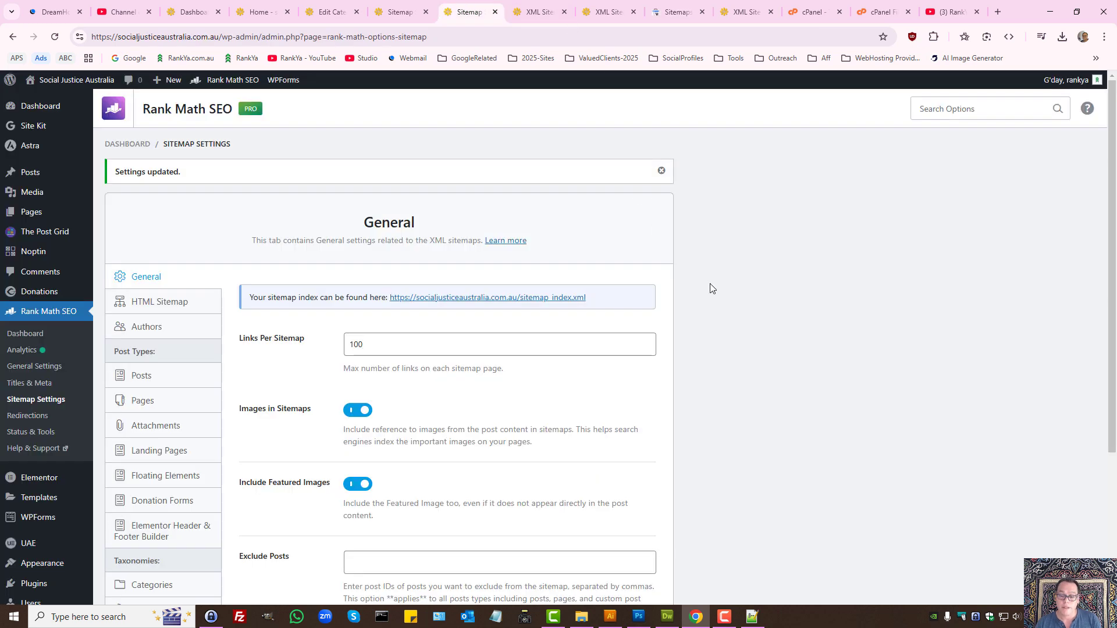
{"action": "left_click", "coordinate": [356, 350]}
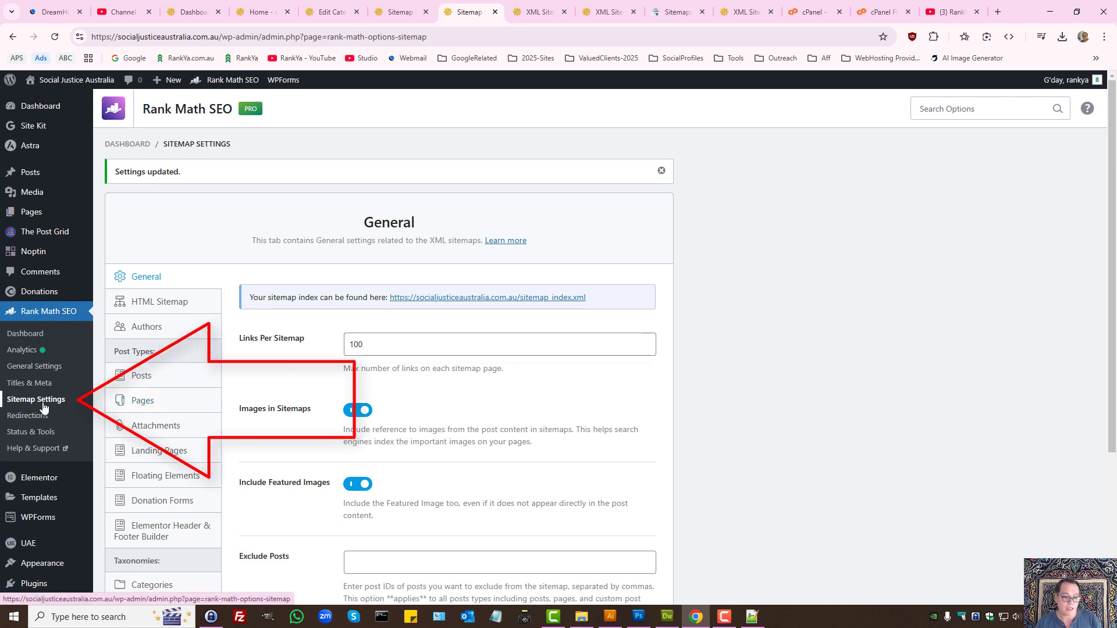
{"action": "left_click", "coordinate": [391, 347]}
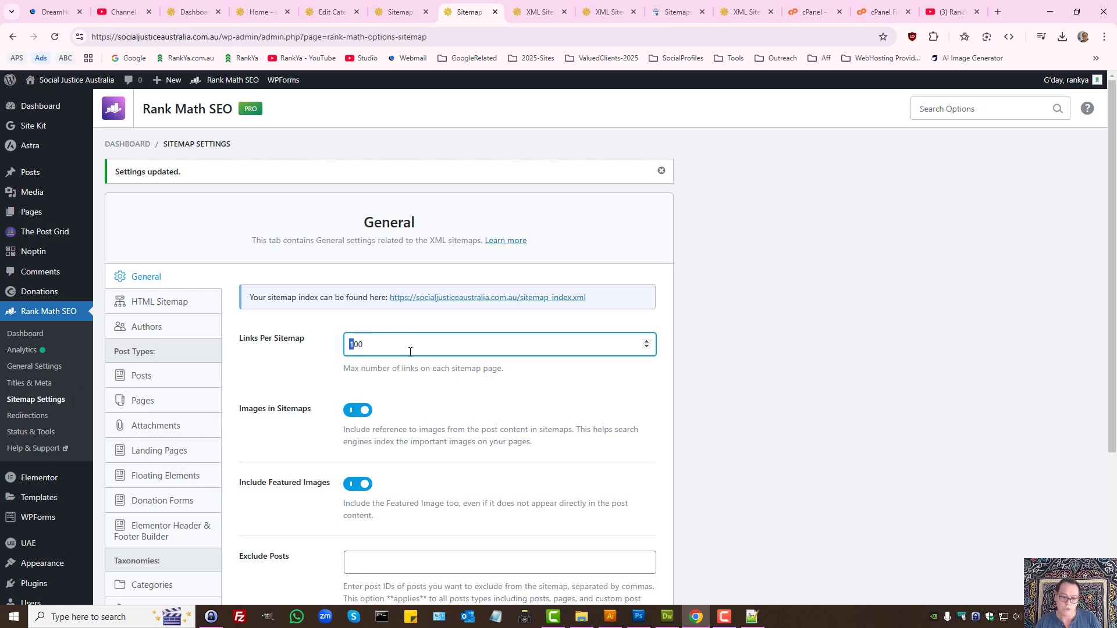
{"action": "scroll", "coordinate": [621, 410], "scroll_direction": "down", "scroll_amount": 3}
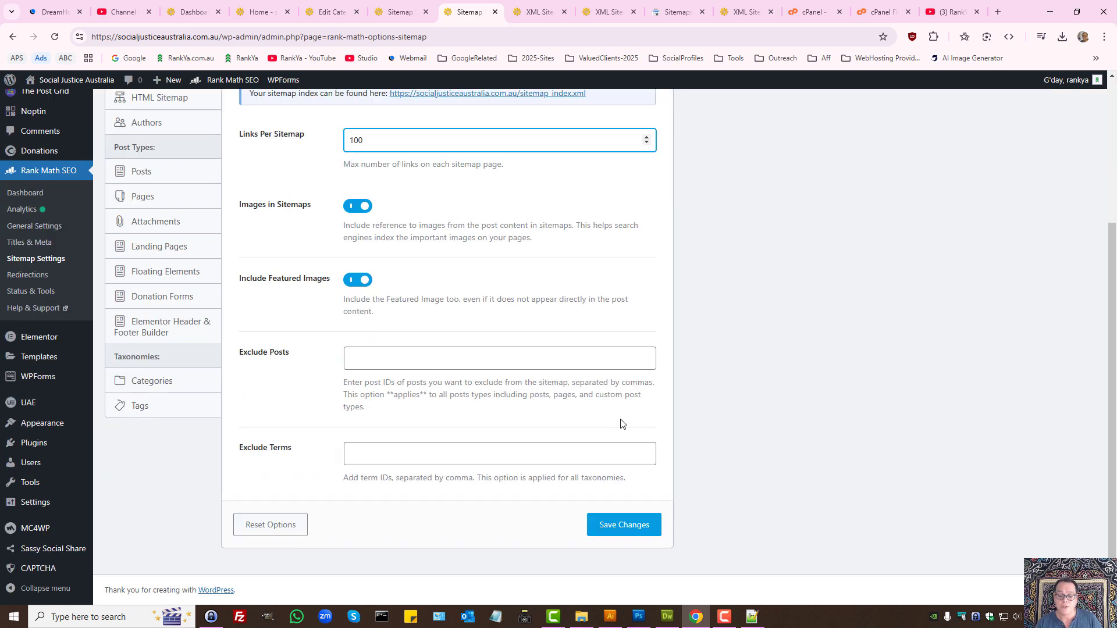
{"action": "left_click", "coordinate": [623, 525]}
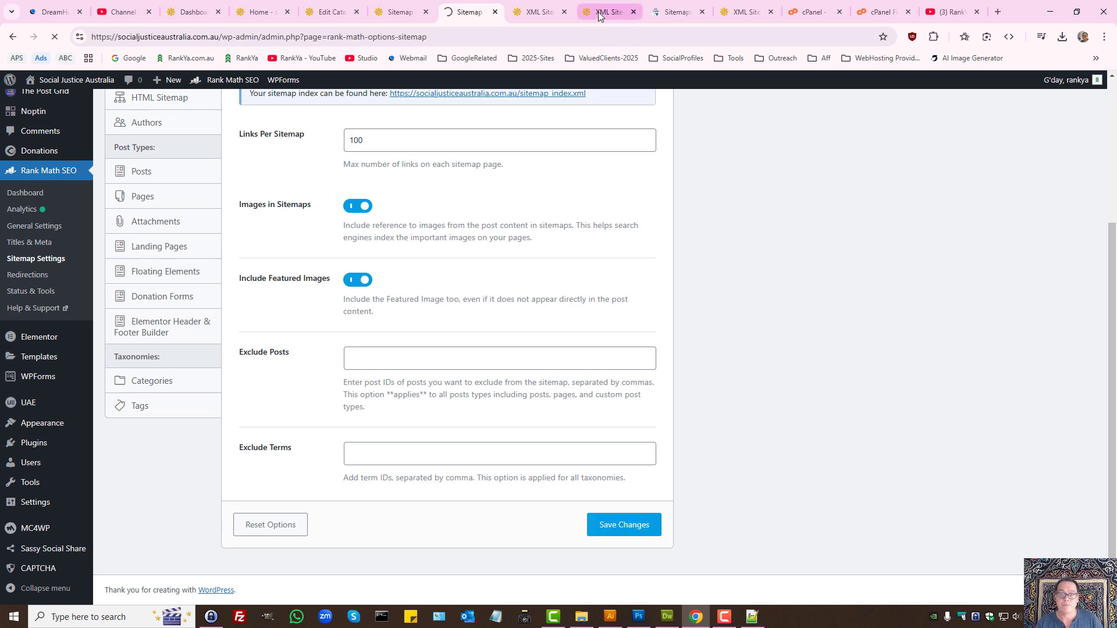
Highlight the '201 URLs' count on the rendered post-sitemap1.xml page.
{"action": "left_click", "coordinate": [638, 12]}
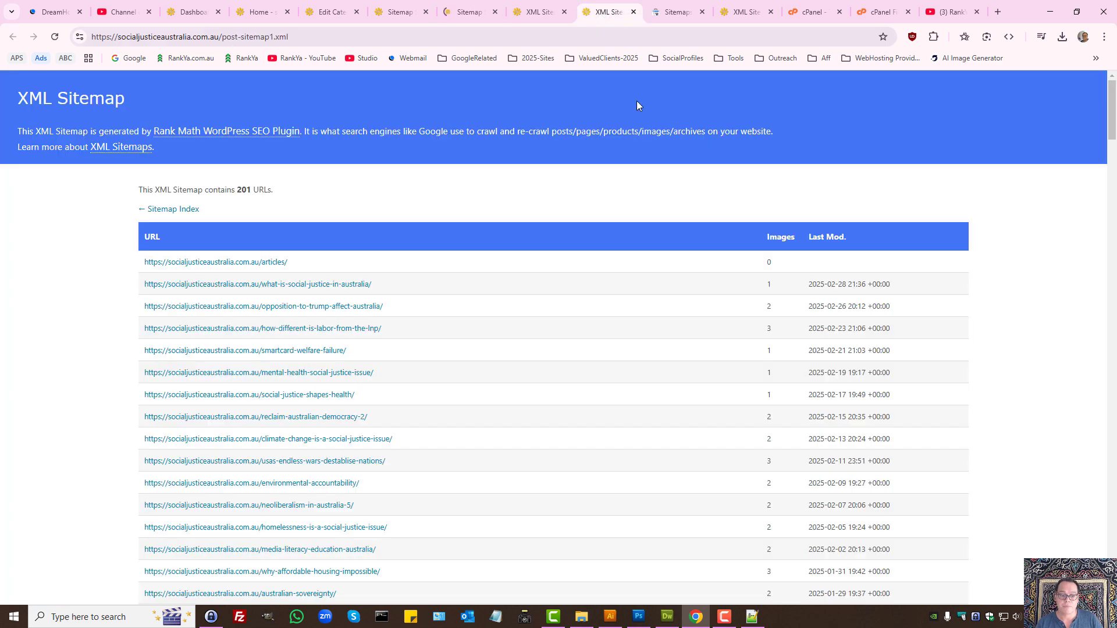
{"action": "triple_click", "coordinate": [158, 190]}
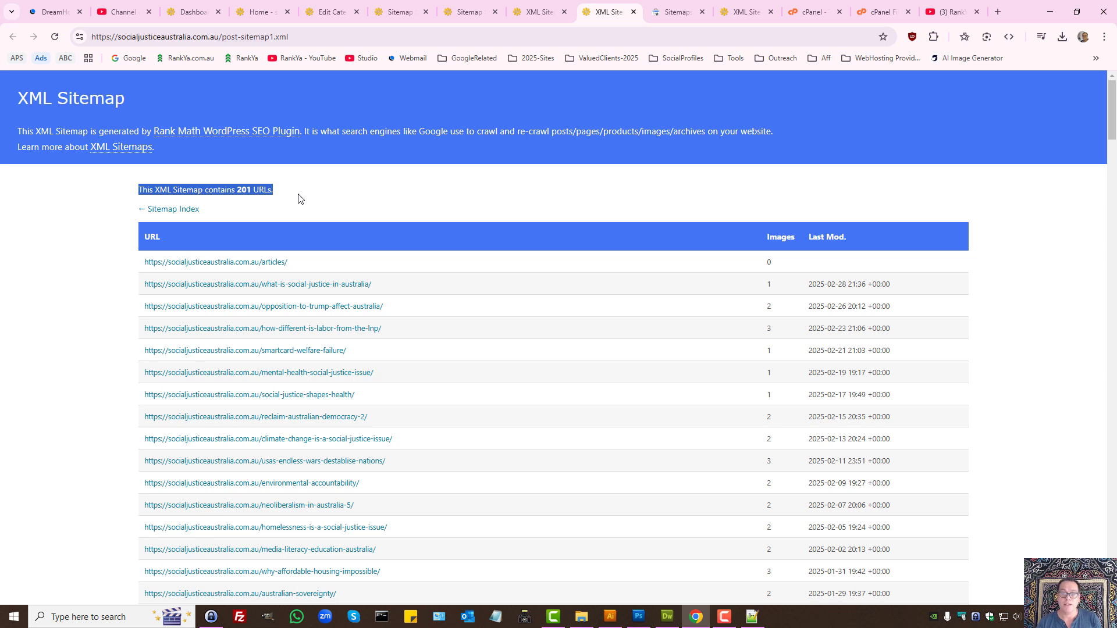
{"action": "left_click", "coordinate": [356, 200]}
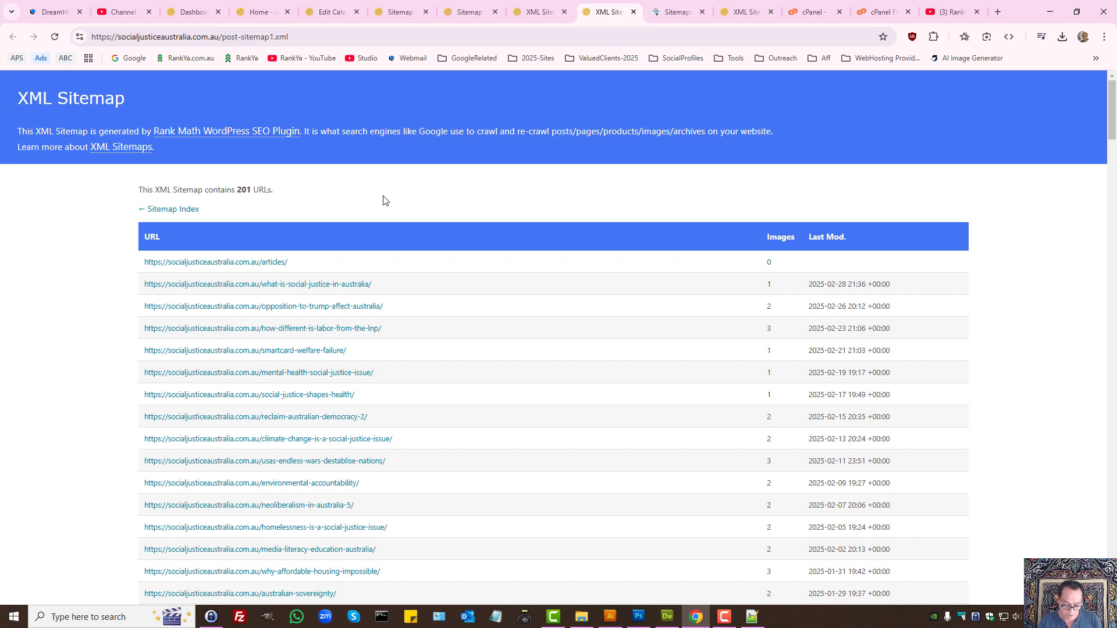
View the raw XML source of post-sitemap1.xml and highlight its url and image entry blocks.
{"action": "key", "text": "ctrl+u"}
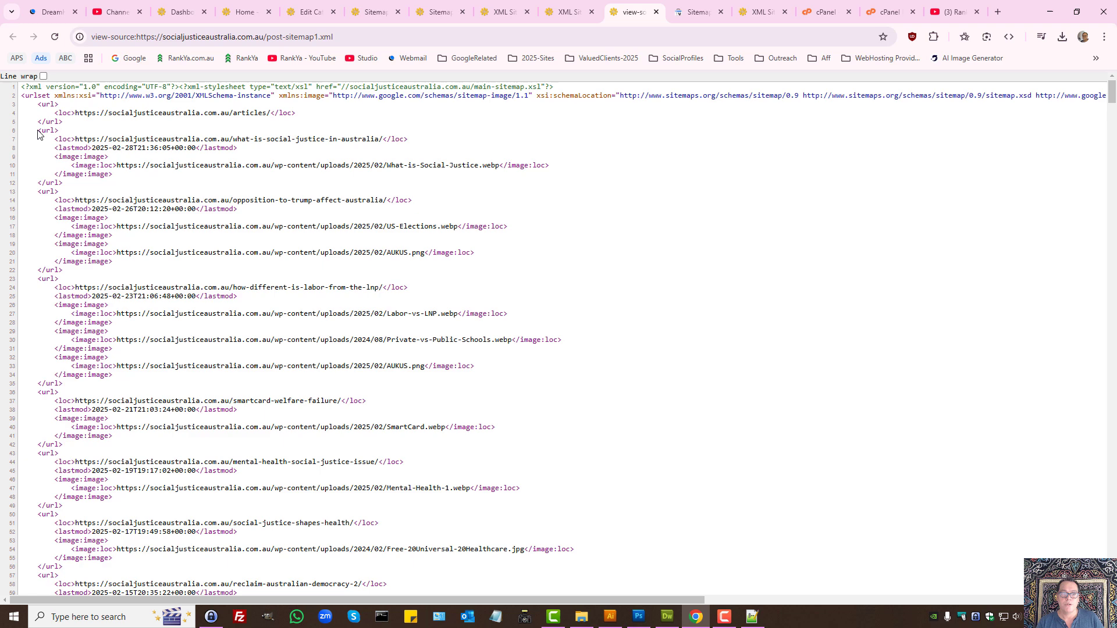
{"action": "left_click_drag", "start_coordinate": [39, 133], "coordinate": [82, 190]}
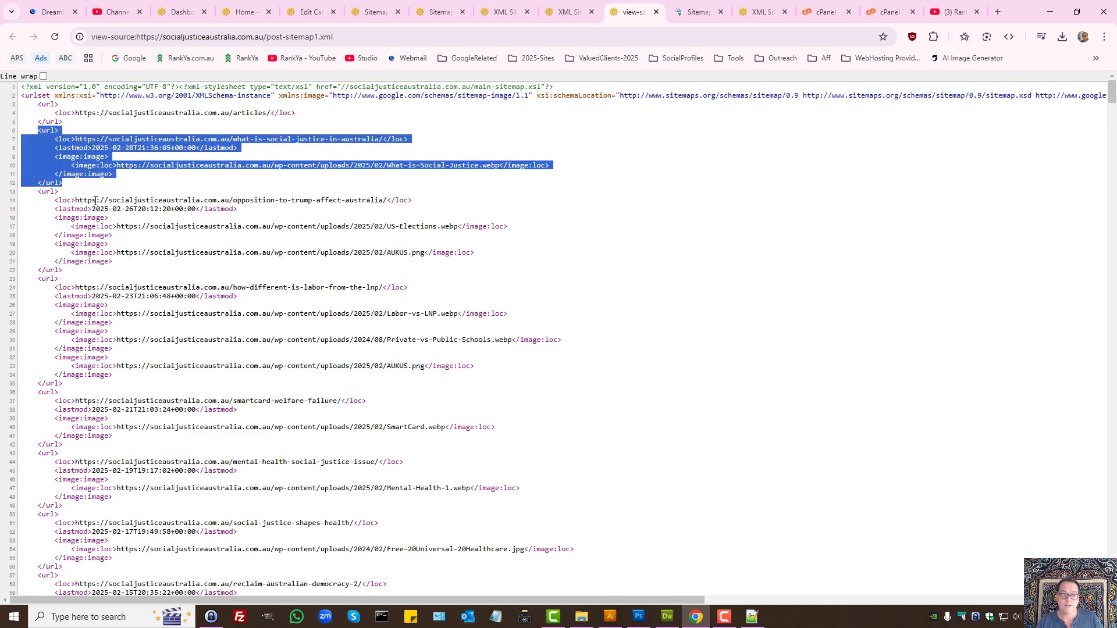
{"action": "left_click_drag", "start_coordinate": [39, 192], "coordinate": [80, 276]}
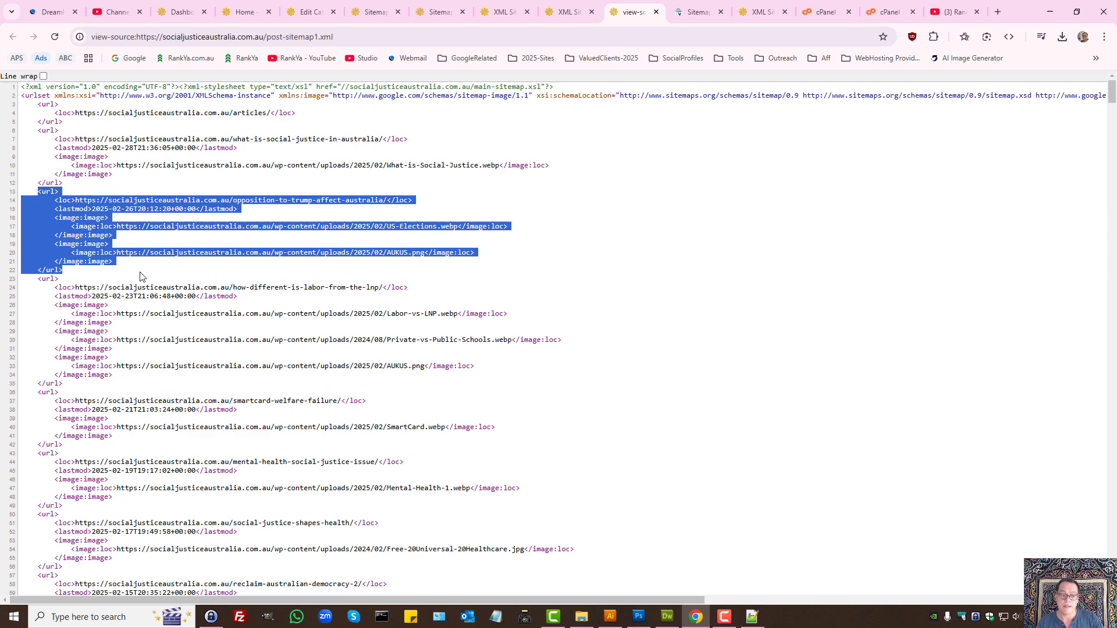
{"action": "left_click", "coordinate": [81, 237]}
{"action": "left_click_drag", "start_coordinate": [50, 222], "coordinate": [123, 265]}
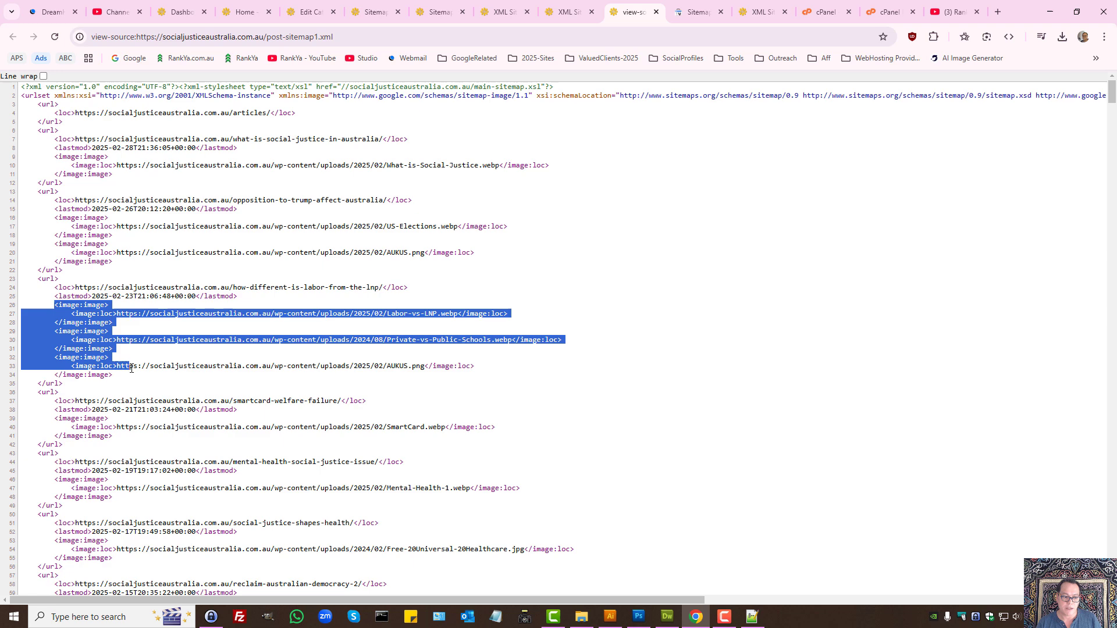
{"action": "left_click_drag", "start_coordinate": [50, 303], "coordinate": [137, 377]}
{"action": "left_click", "coordinate": [613, 223]}
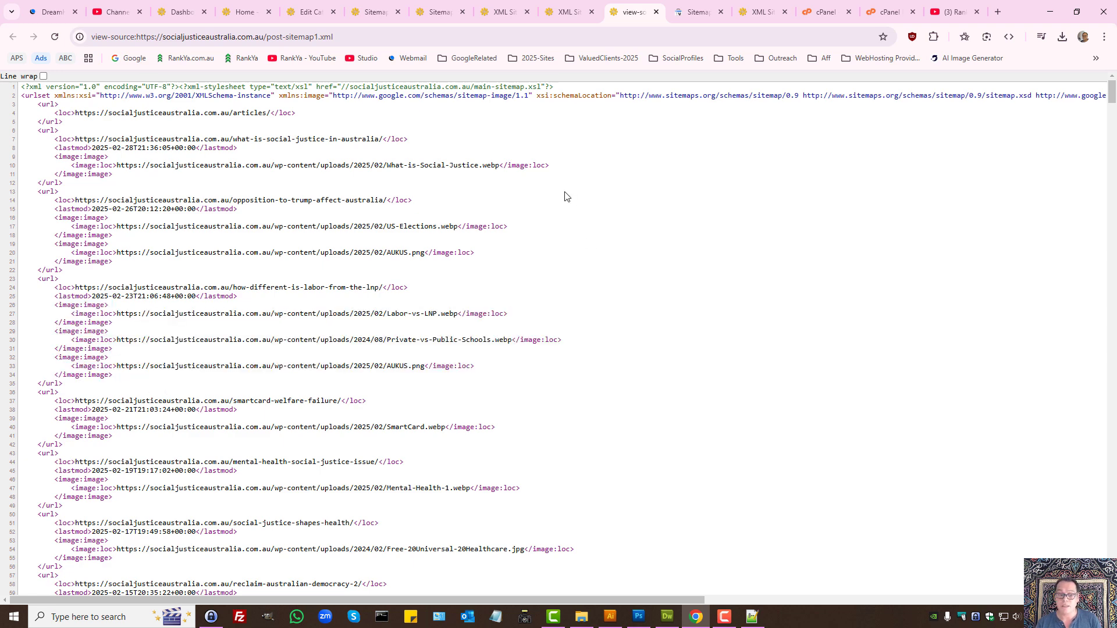
Highlight the 201 URLs count on the rendered sitemap, then return to Search Console.
{"action": "left_click", "coordinate": [568, 11]}
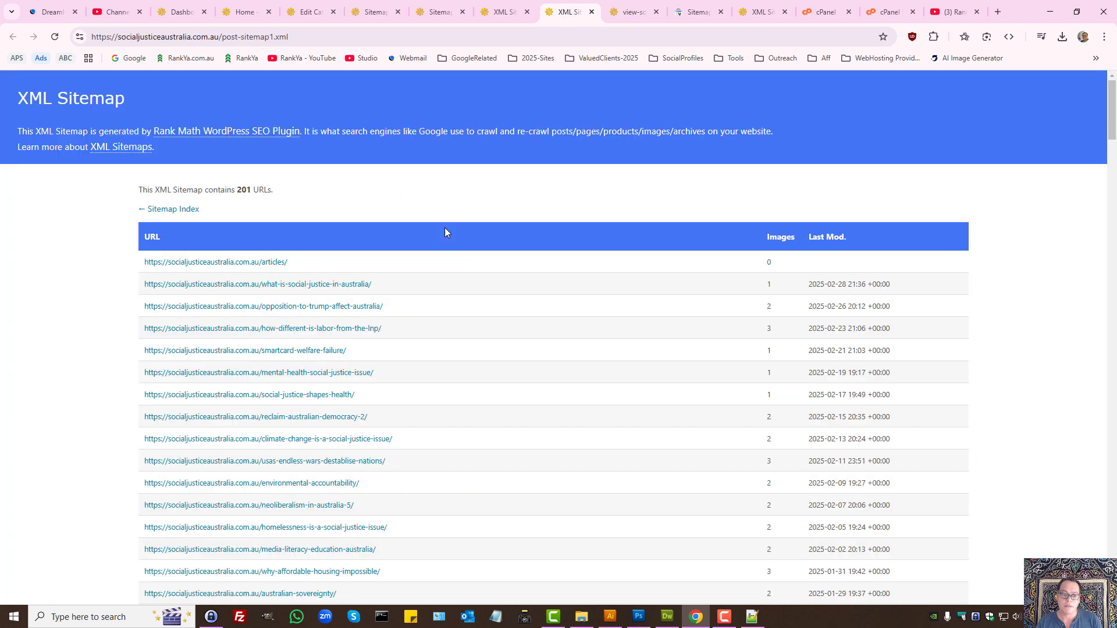
{"action": "left_click_drag", "start_coordinate": [235, 190], "coordinate": [295, 194]}
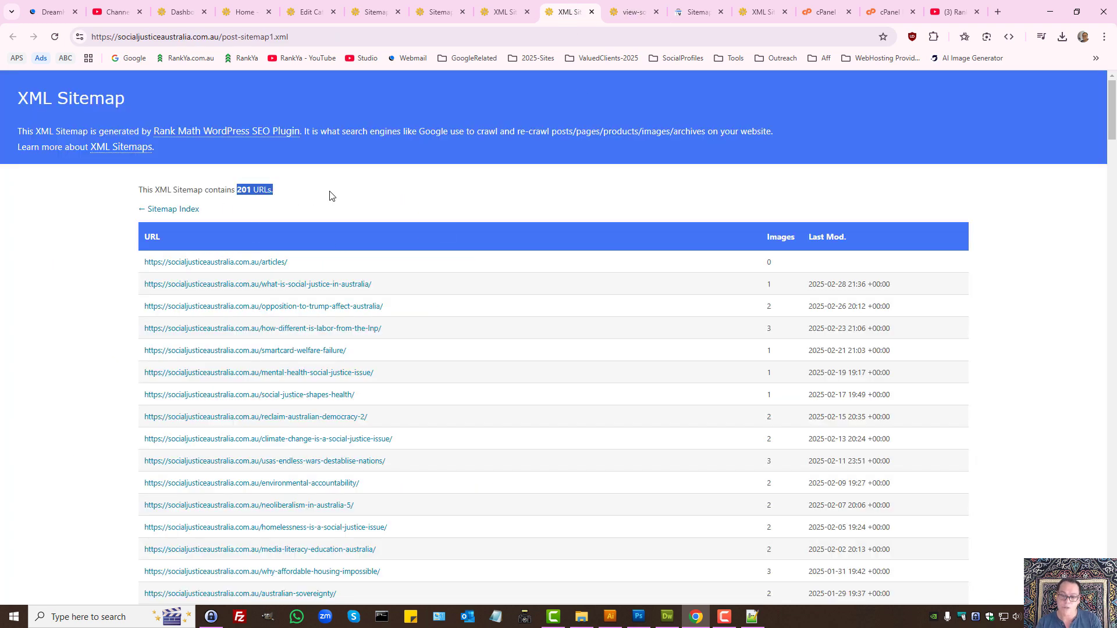
{"action": "left_click", "coordinate": [478, 200]}
{"action": "left_click", "coordinate": [699, 12]}
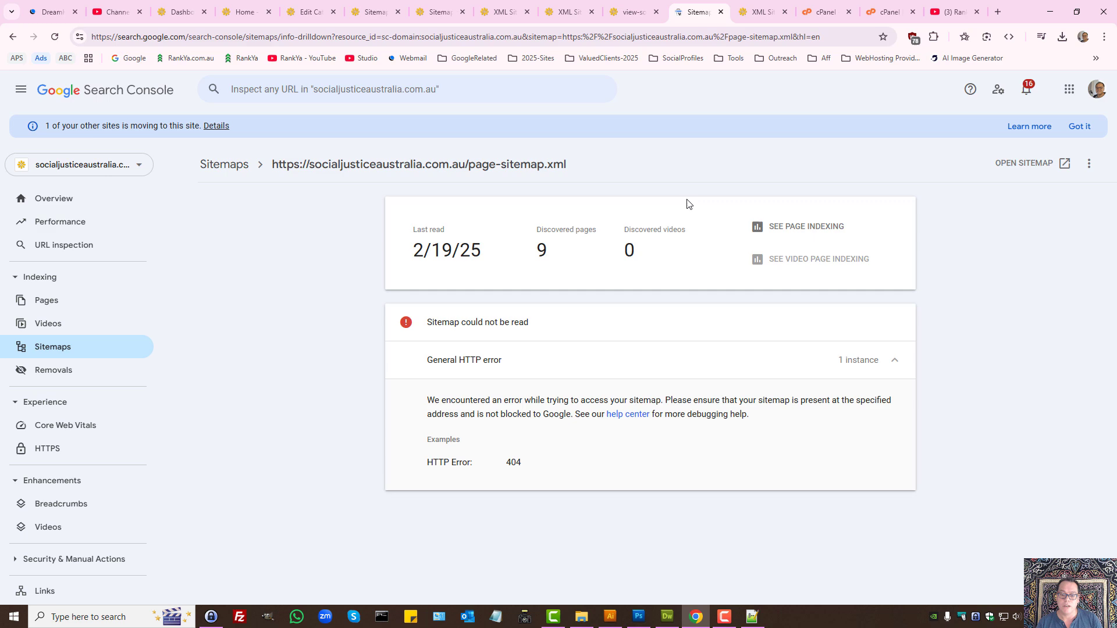
Recheck the Links Per Sitemap value in Rank Math, then return to Search Console's sitemap list.
{"action": "left_click", "coordinate": [443, 11]}
{"action": "left_click", "coordinate": [353, 350]}
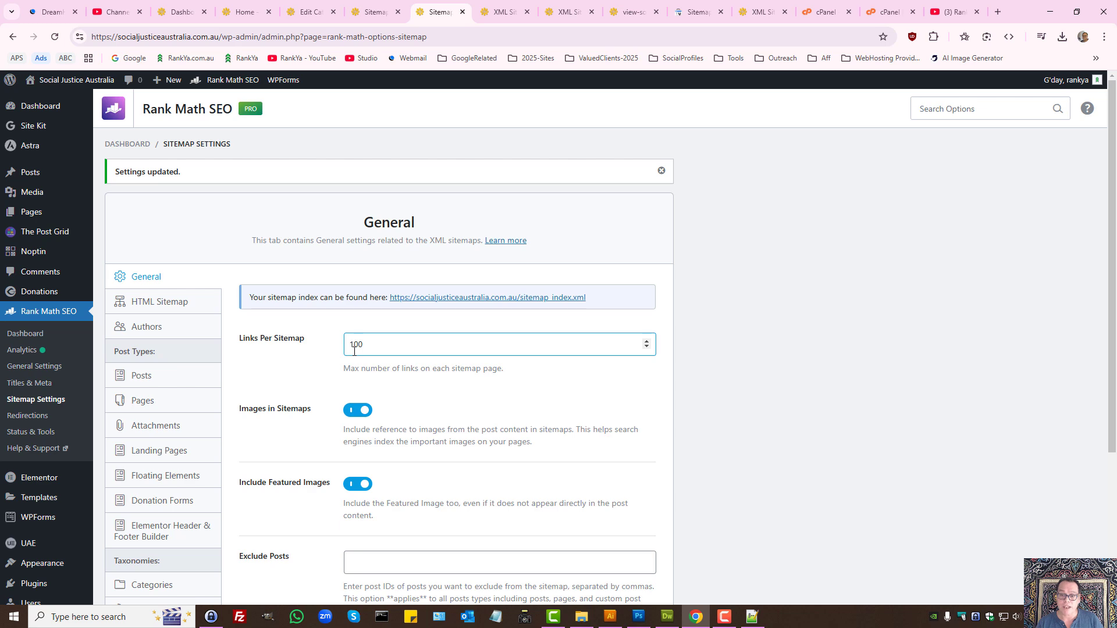
{"action": "scroll", "coordinate": [579, 375], "scroll_direction": "down", "scroll_amount": 3}
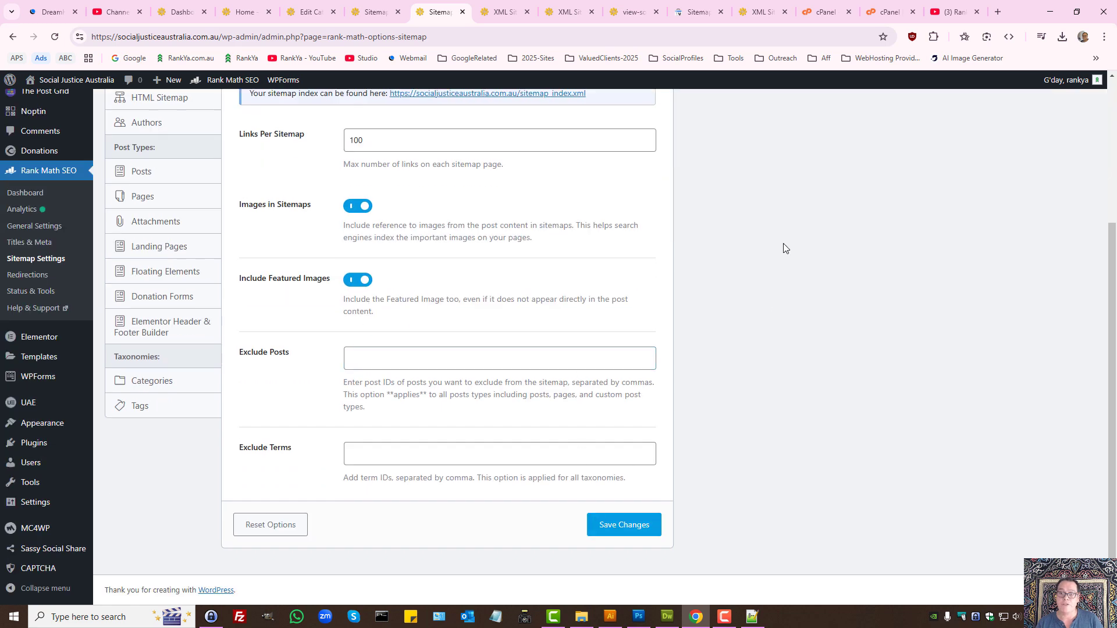
{"action": "left_click", "coordinate": [699, 11]}
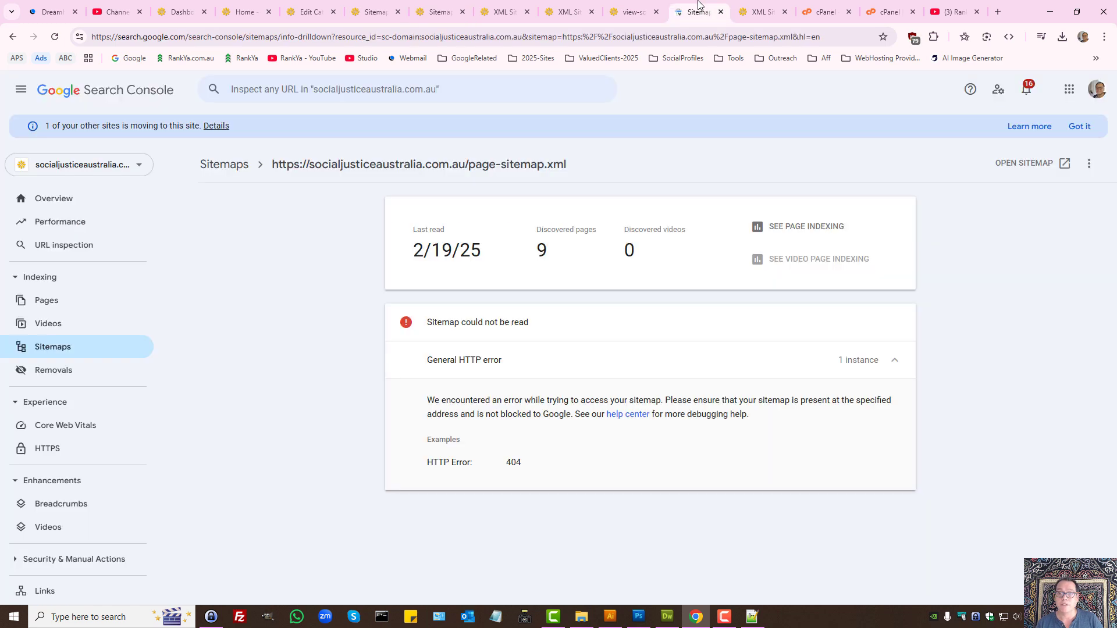
{"action": "left_click", "coordinate": [236, 166]}
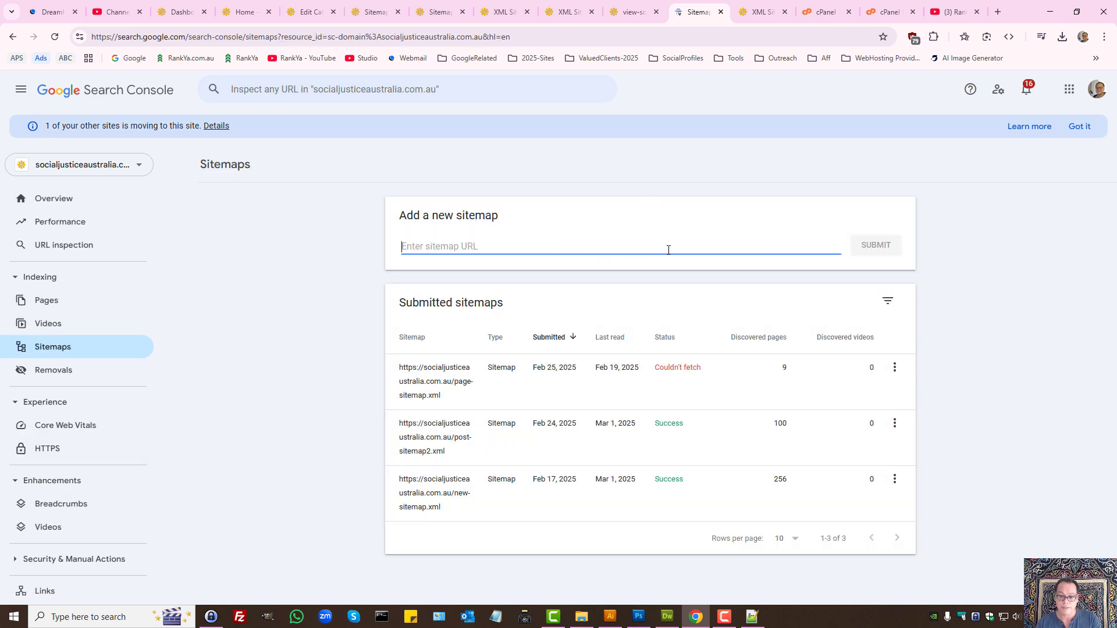
Open the failing page-sitemap.xml file, listing 9 URLs, in its own tab from its error report.
{"action": "left_click", "coordinate": [659, 375]}
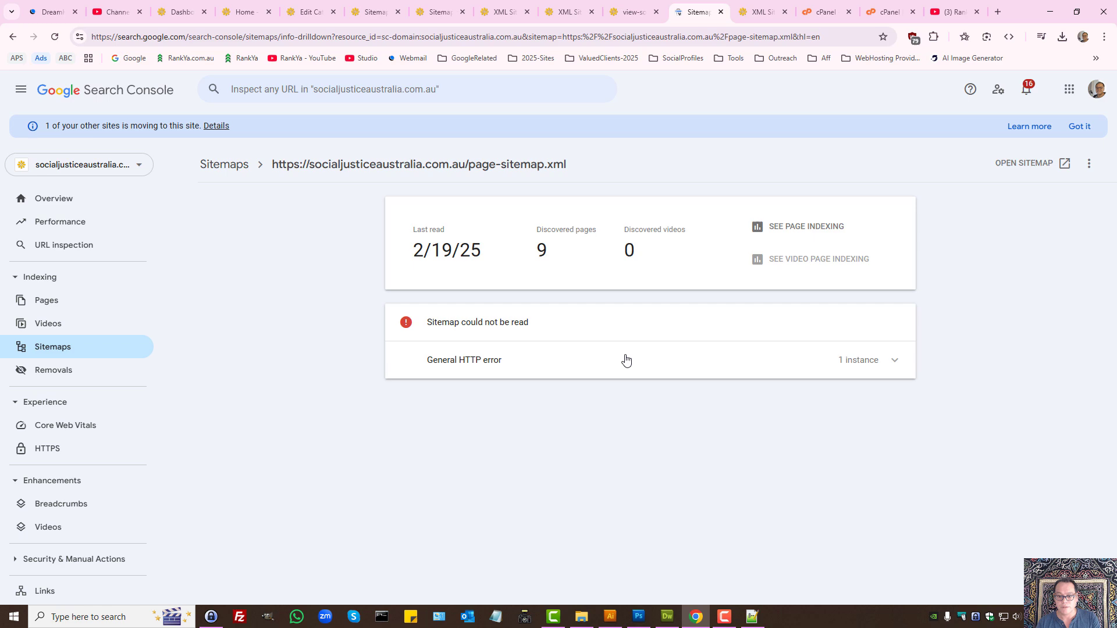
{"action": "left_click", "coordinate": [530, 368]}
{"action": "left_click", "coordinate": [1026, 168]}
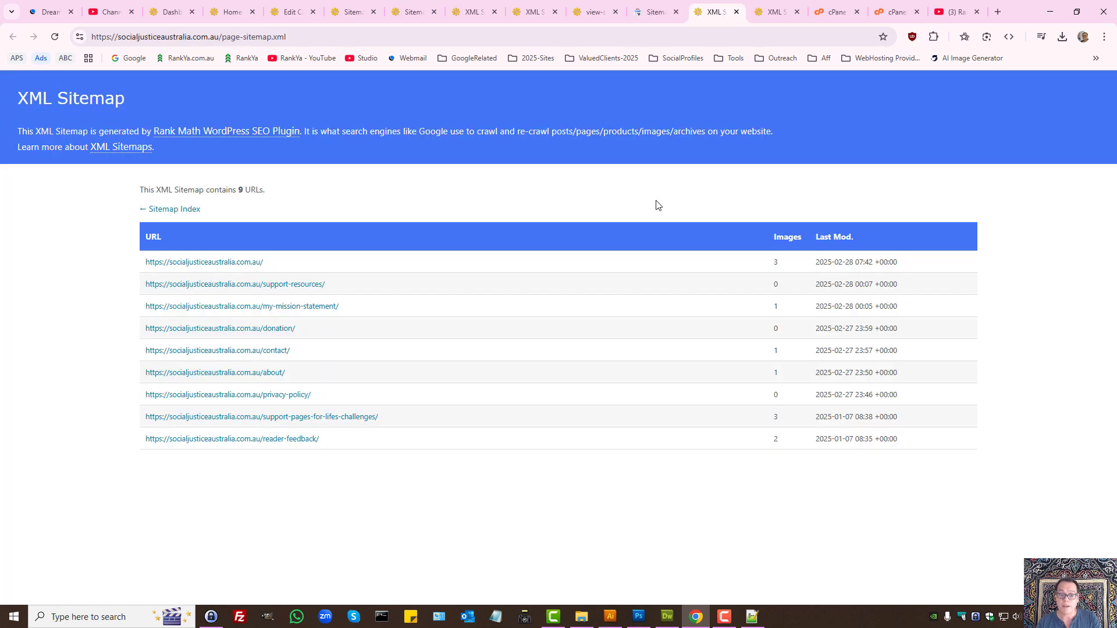
{"action": "left_click", "coordinate": [658, 12]}
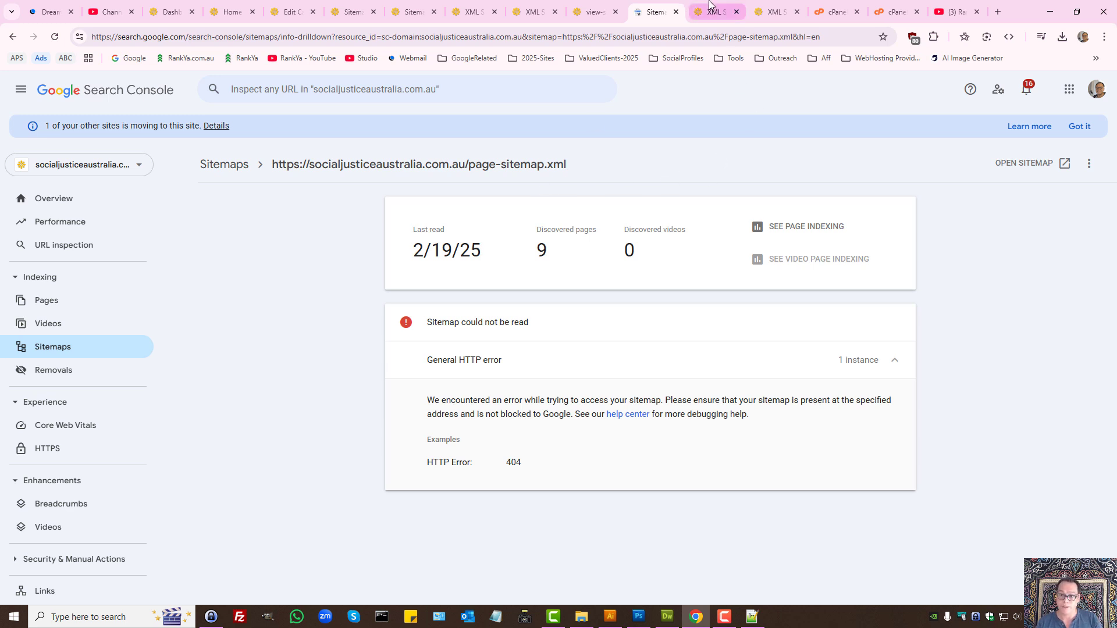
{"action": "left_click", "coordinate": [590, 12]}
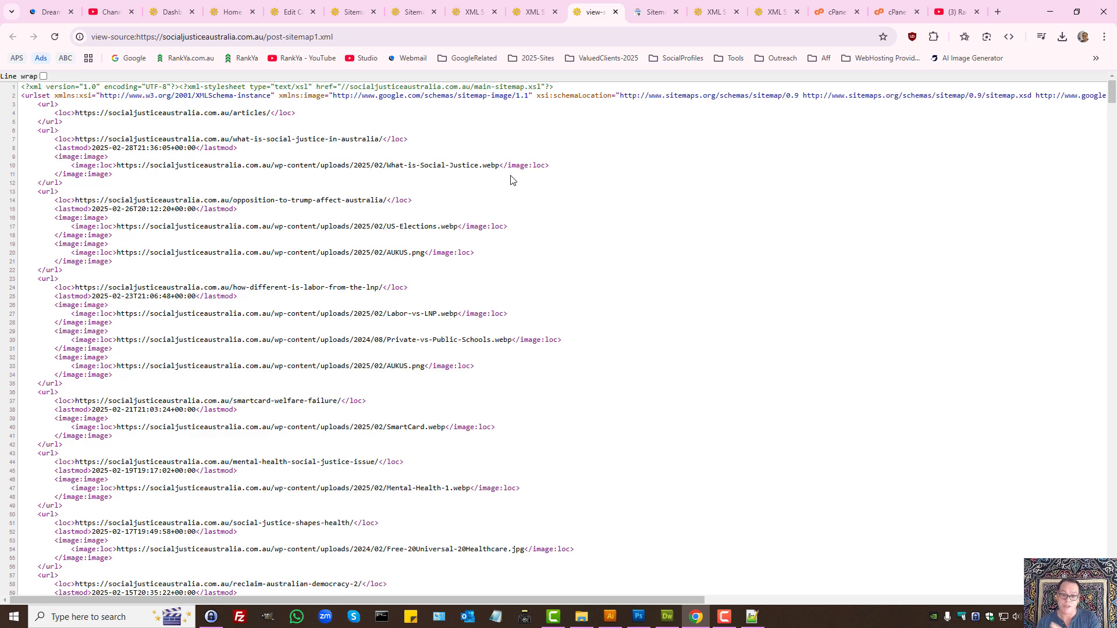
Open the post sitemap's raw XML source again and select all of it.
{"action": "key", "text": "ctrl+shift+Tab"}
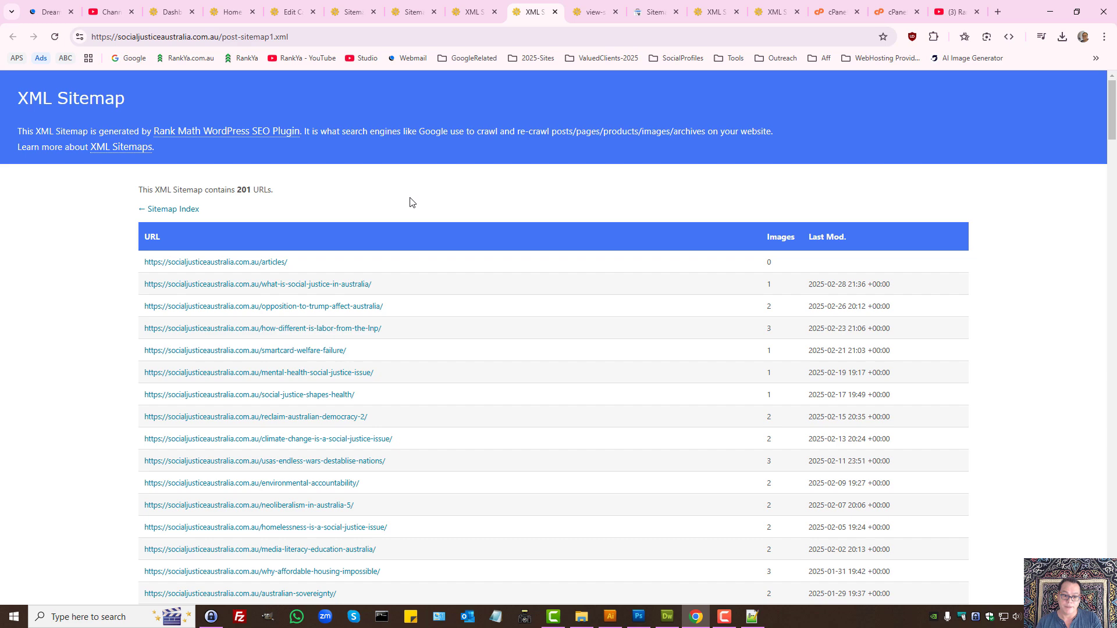
{"action": "key", "text": "ctrl+u"}
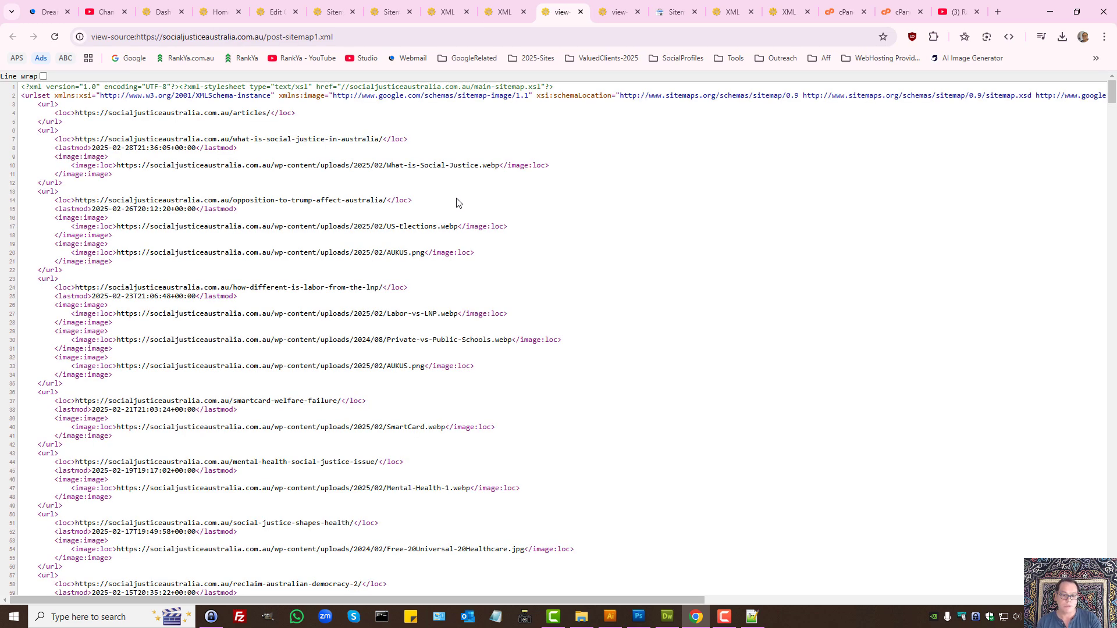
{"action": "right_click", "coordinate": [375, 174]}
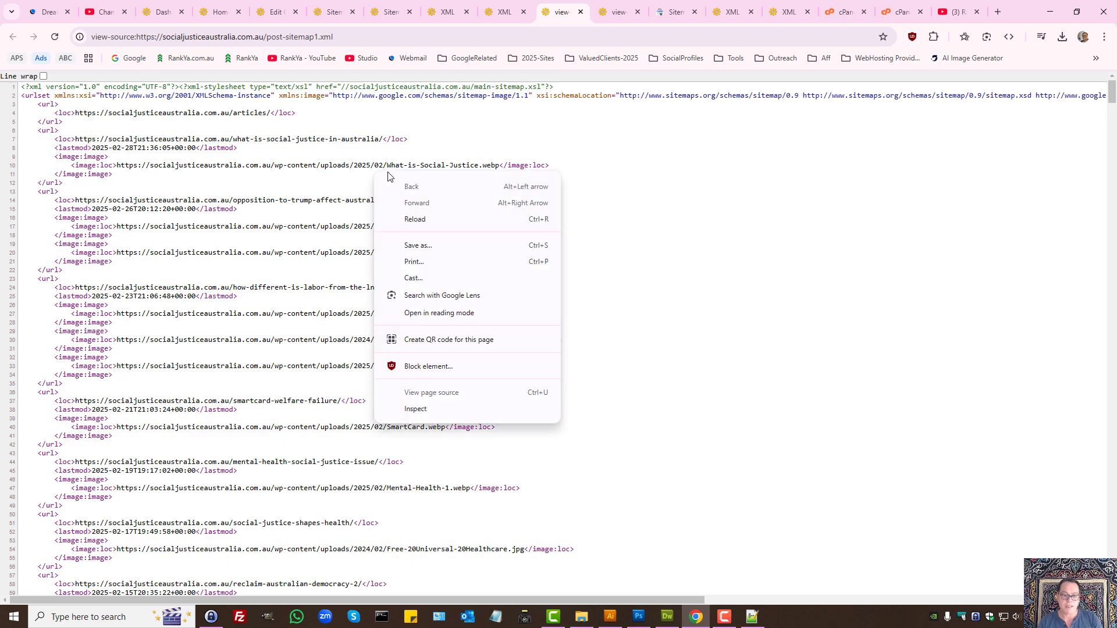
{"action": "left_click", "coordinate": [270, 171]}
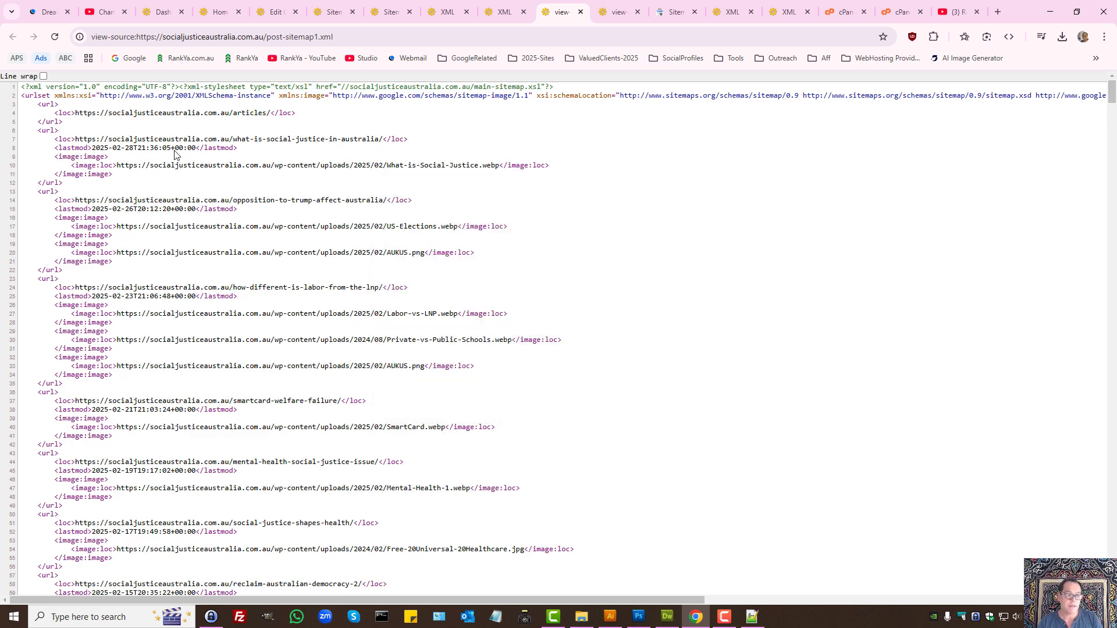
{"action": "left_click_drag", "start_coordinate": [22, 86], "coordinate": [363, 549]}
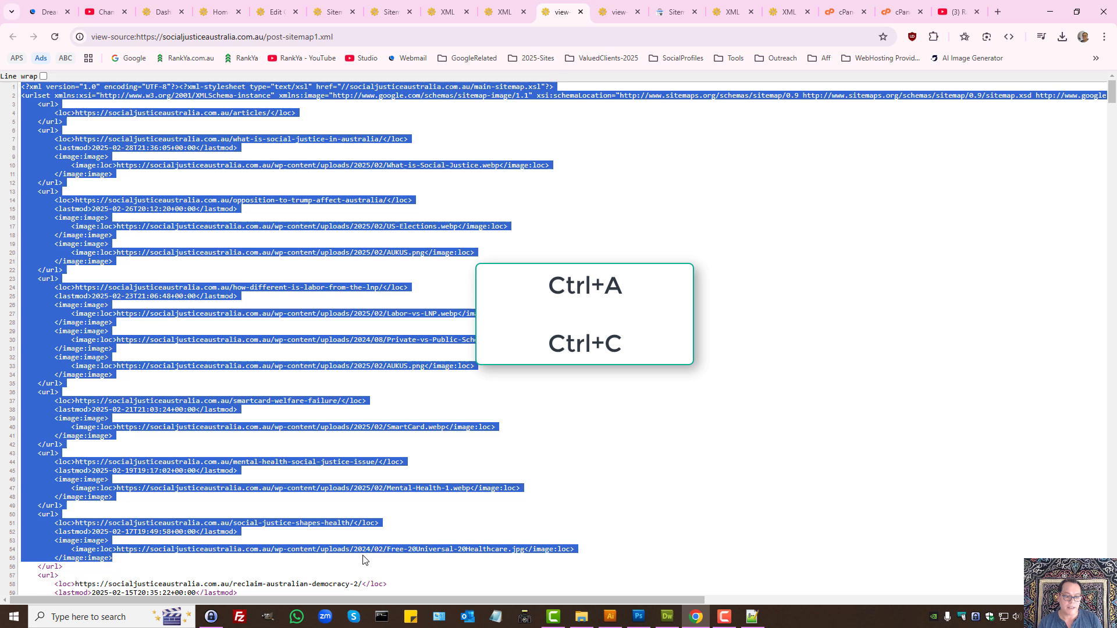
{"action": "left_click", "coordinate": [363, 287]}
{"action": "key", "text": "ctrl+a"}
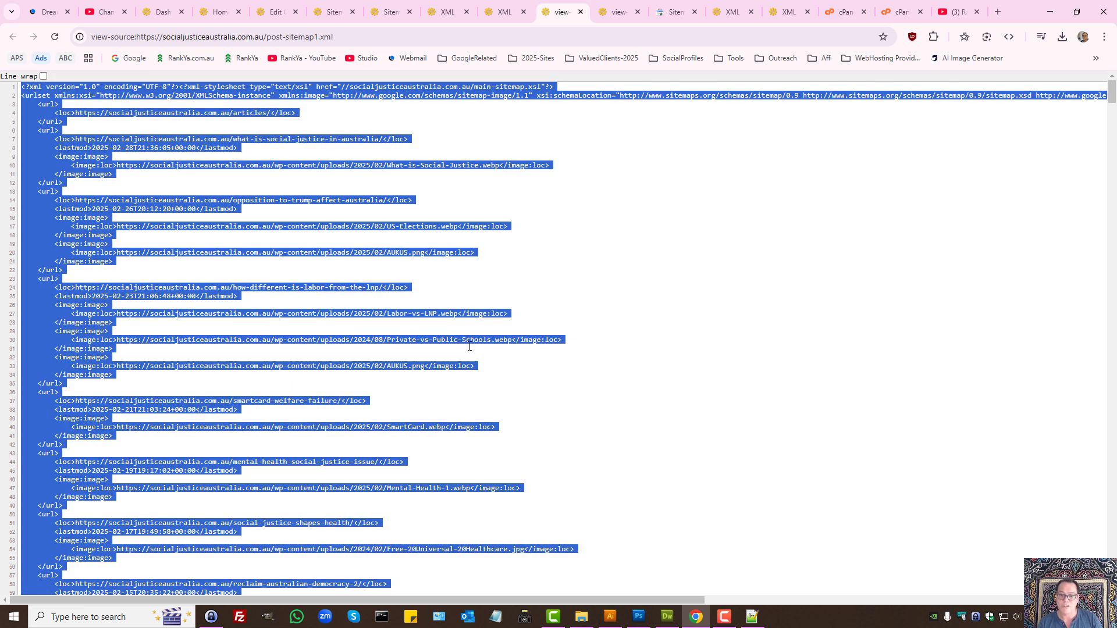
Create a desktop text file renamed to sitemap-new-posts.xml, accepting the extension-change warning.
{"action": "left_click", "coordinate": [1050, 11]}
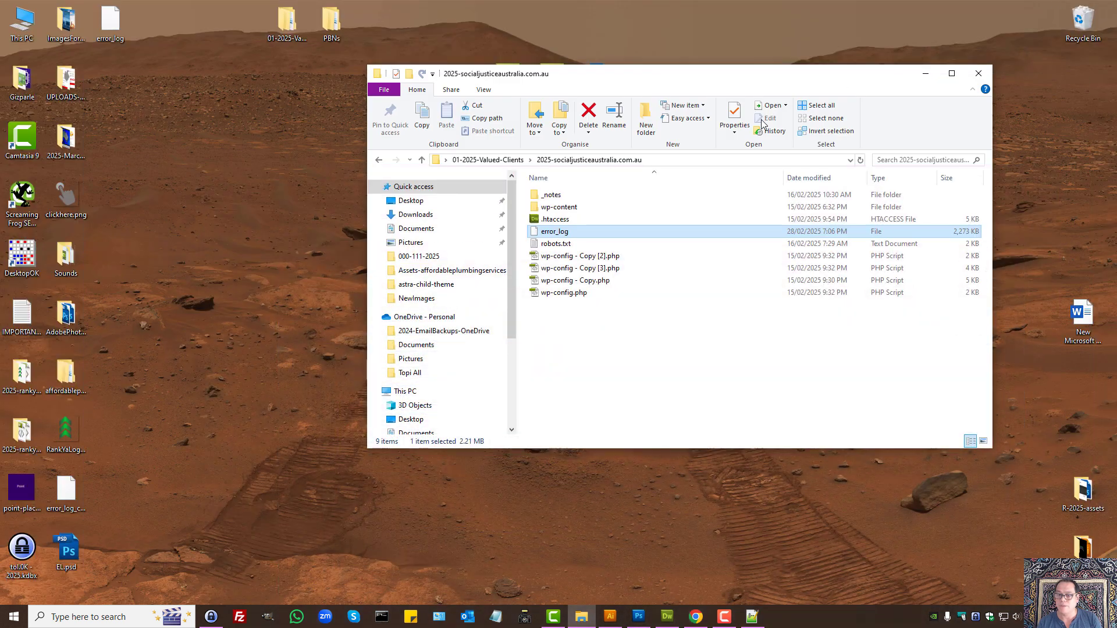
{"action": "right_click", "coordinate": [150, 326]}
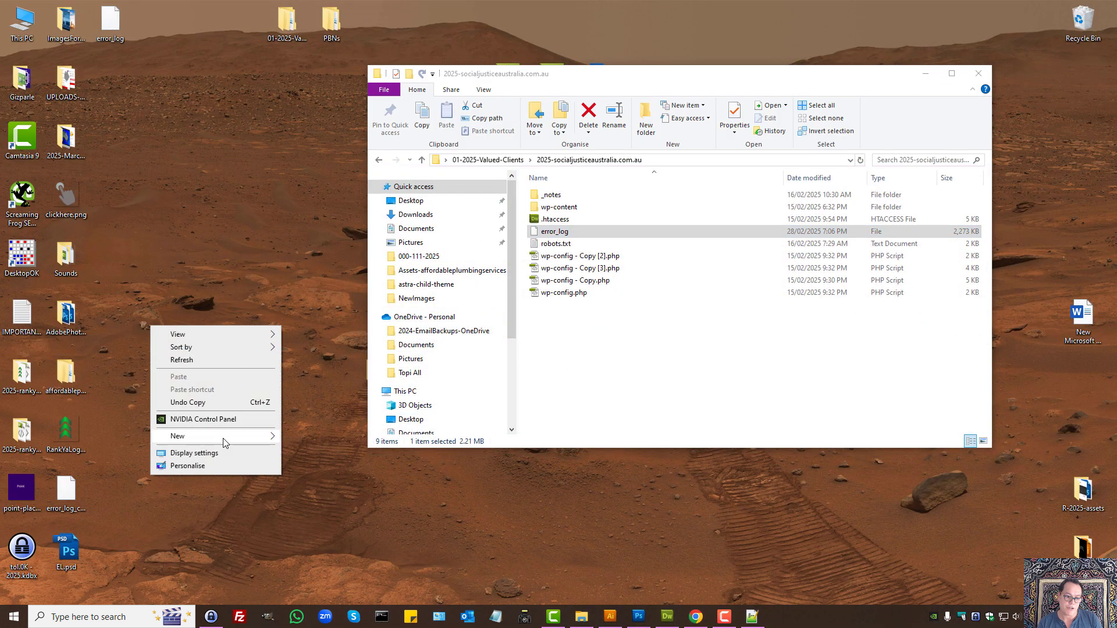
{"action": "mouse_move", "coordinate": [209, 436]}
{"action": "left_click", "coordinate": [314, 557]}
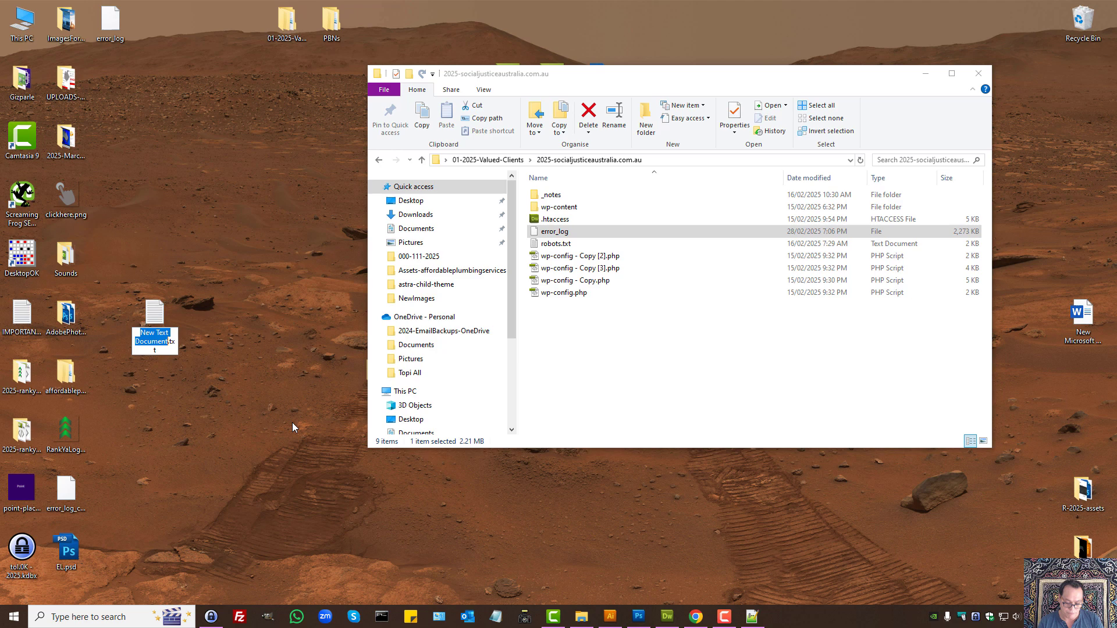
{"action": "type", "text": "sitemap"}
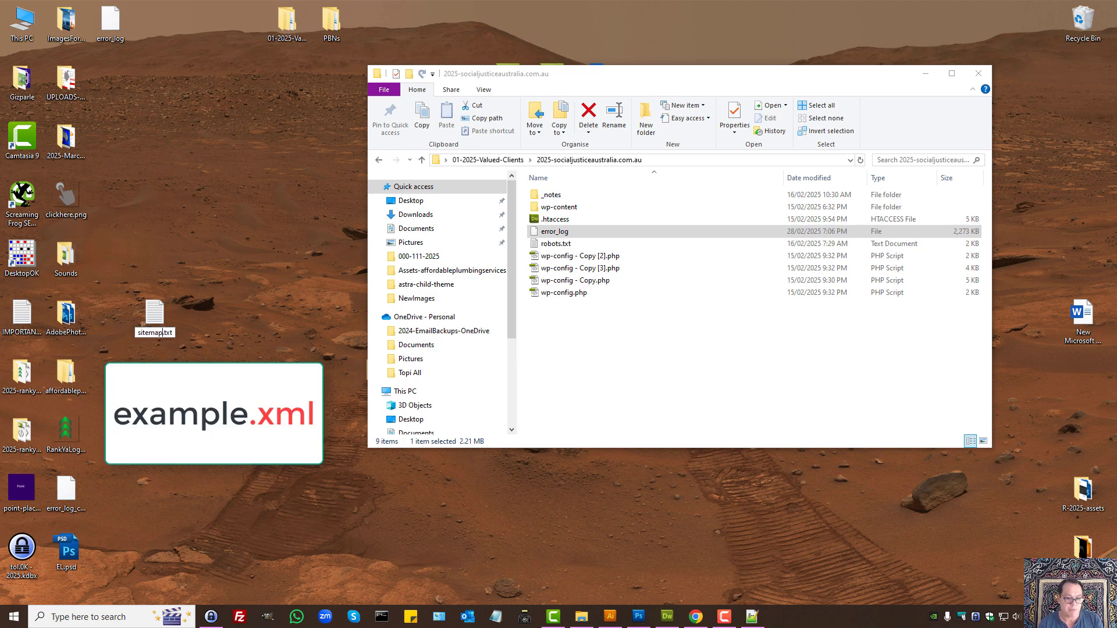
{"action": "type", "text": "-new"}
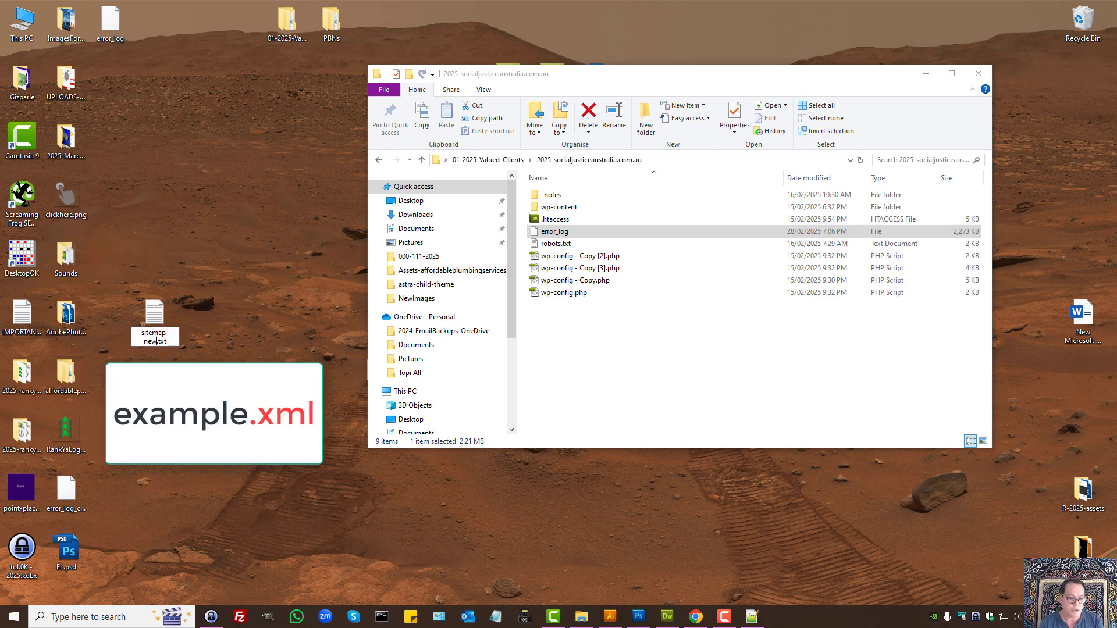
{"action": "type", "text": "-po"}
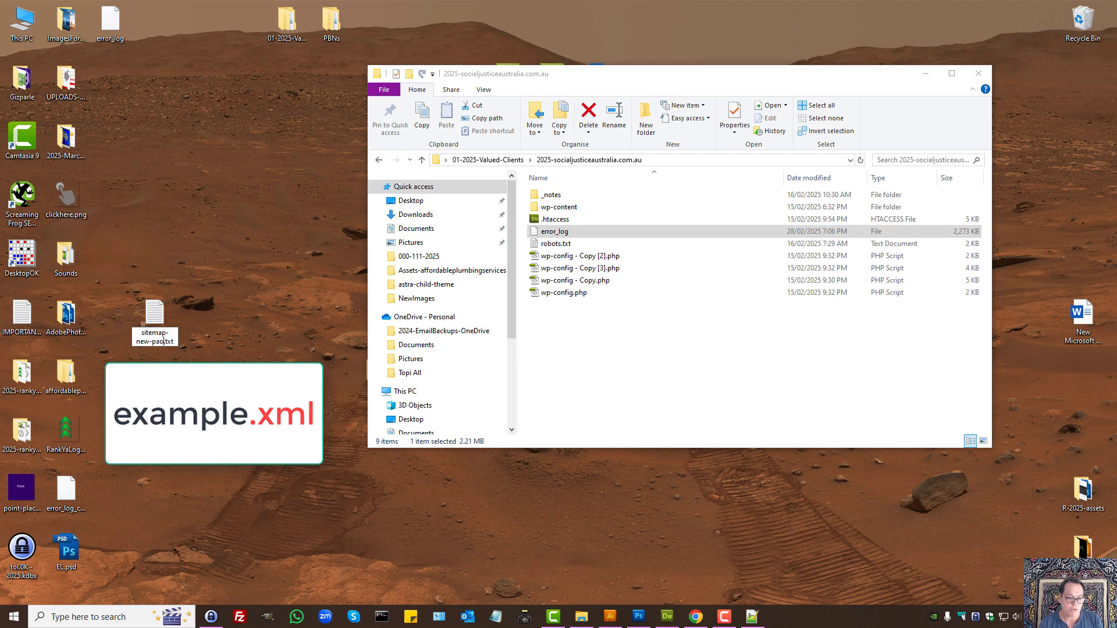
{"action": "type", "text": "sts"}
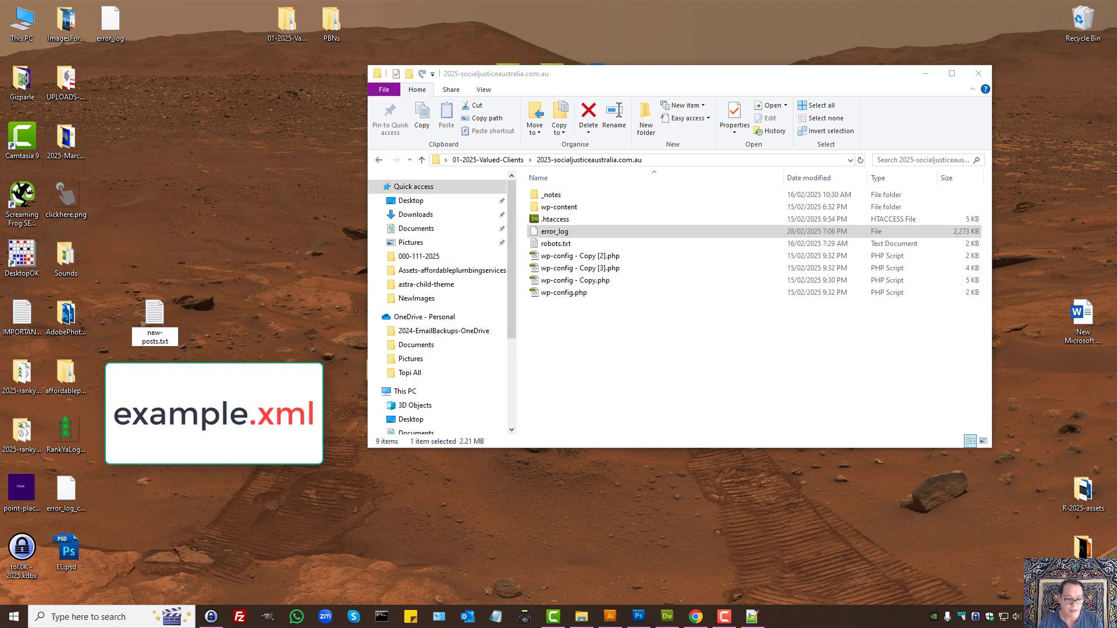
{"action": "key", "text": "Delete"}
{"action": "key", "text": "Delete"}
{"action": "key", "text": "Delete"}
{"action": "key", "text": "Delete"}
{"action": "type", "text": "."}
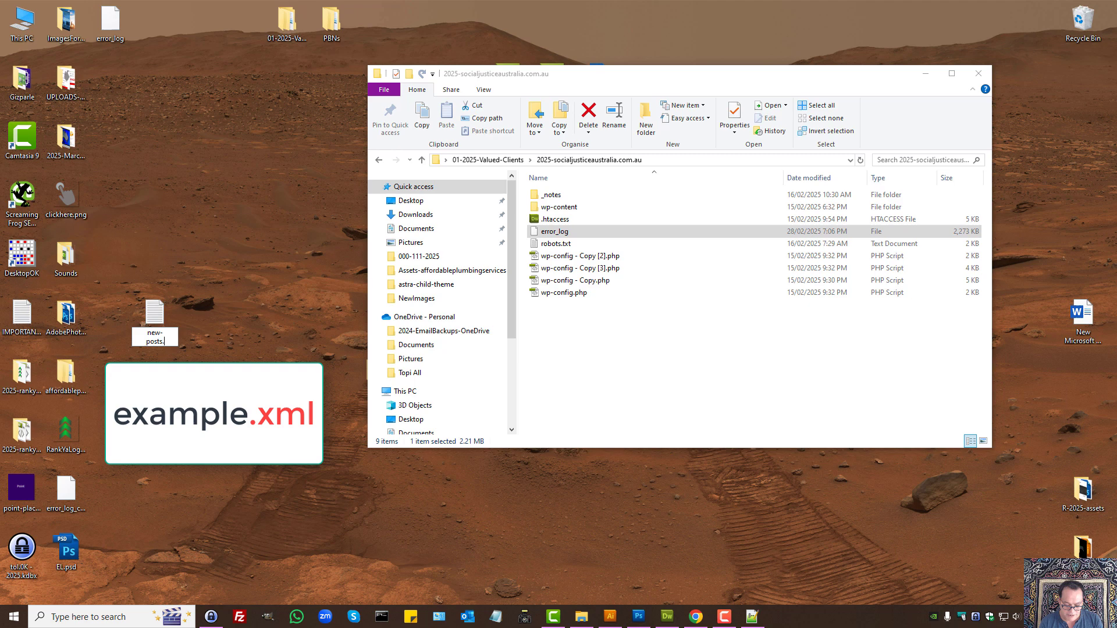
{"action": "type", "text": "xml"}
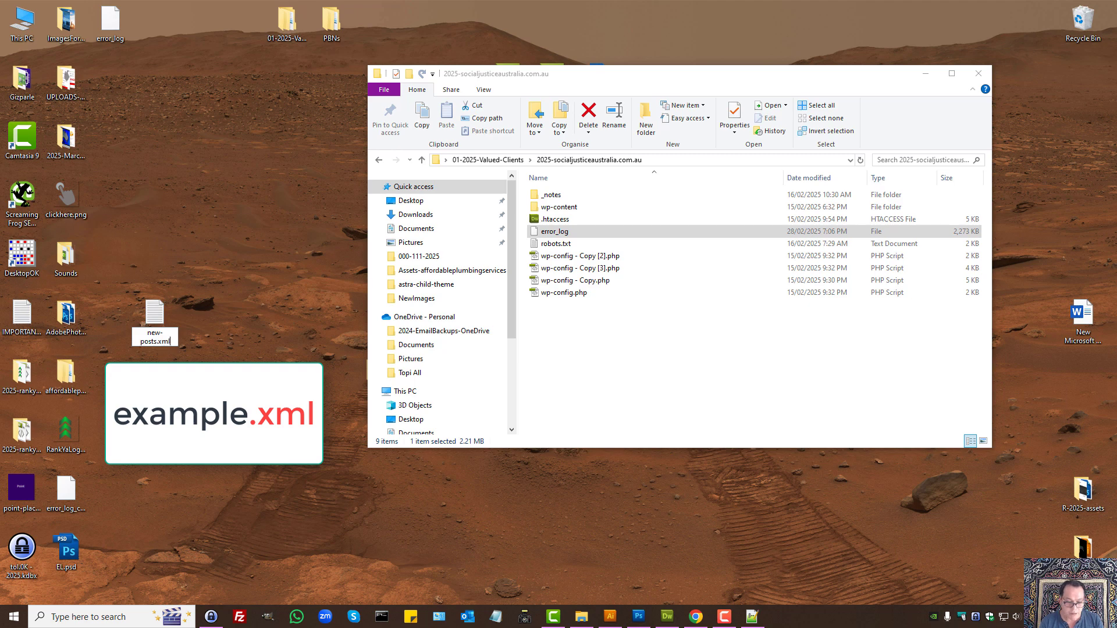
{"action": "key", "text": "Return"}
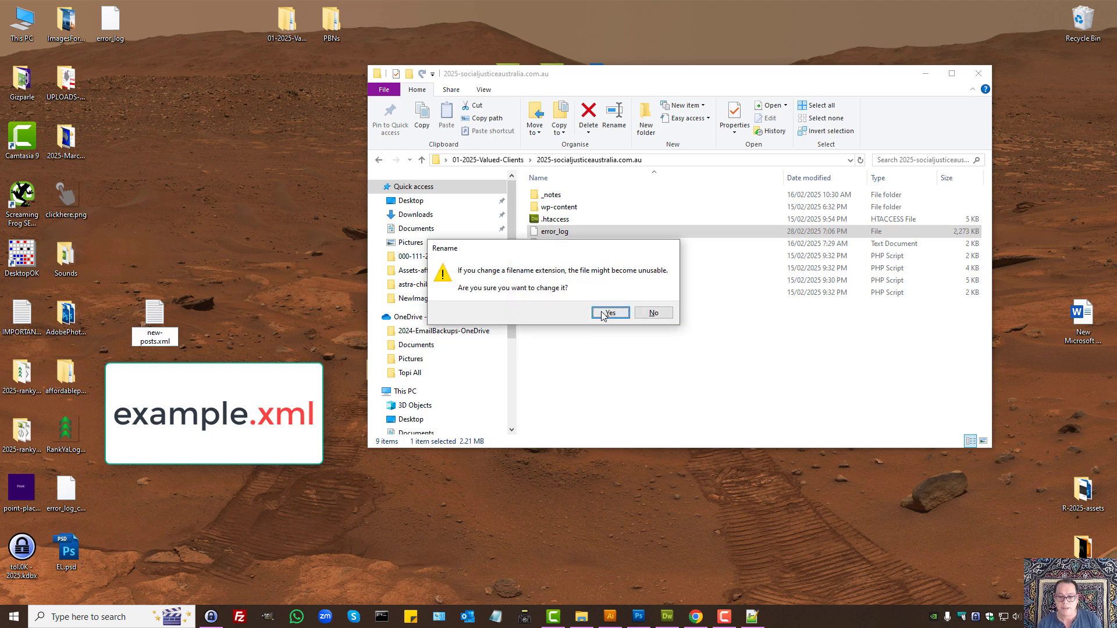
{"action": "left_click", "coordinate": [601, 315]}
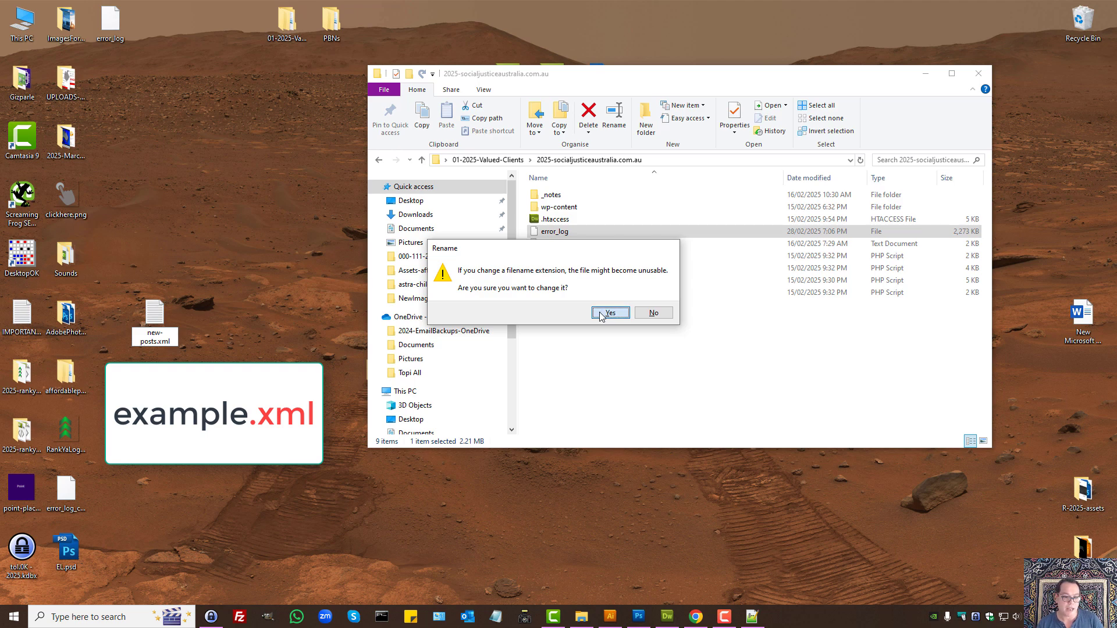
{"action": "left_click", "coordinate": [602, 315]}
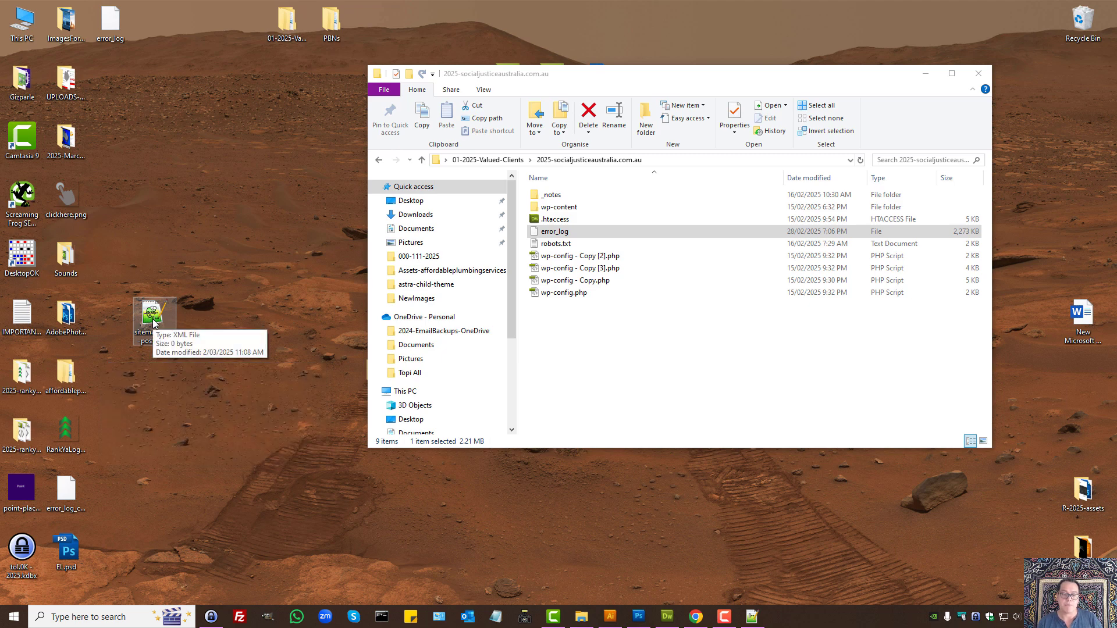
Paste the copied sitemap XML into sitemap-new-posts.xml in Notepad, removing the blank first line.
{"action": "right_click", "coordinate": [153, 323]}
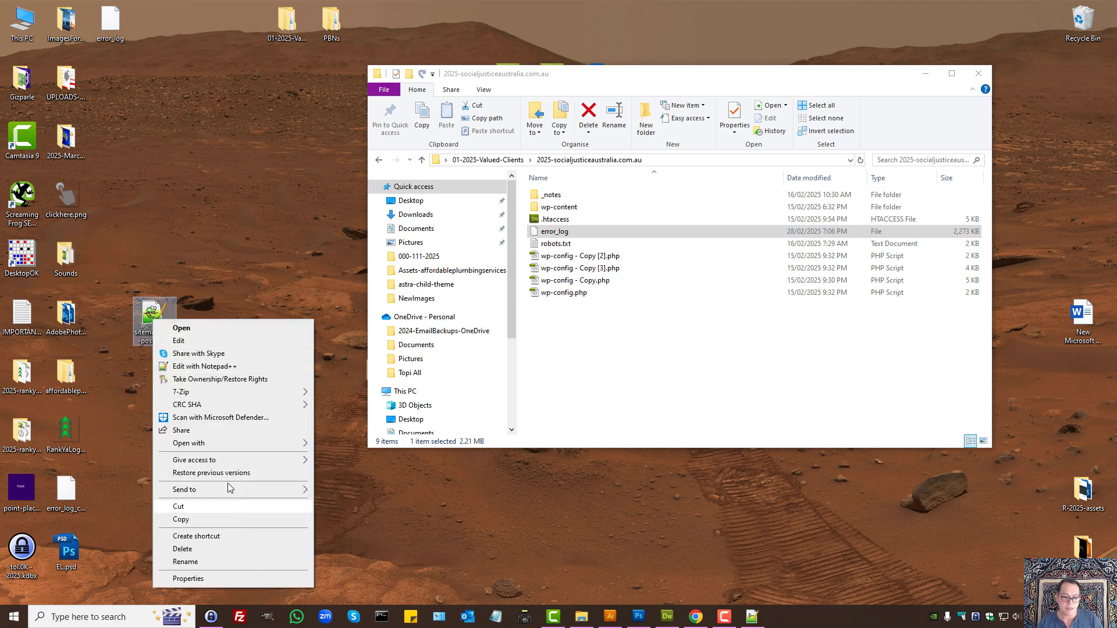
{"action": "left_click", "coordinate": [349, 496]}
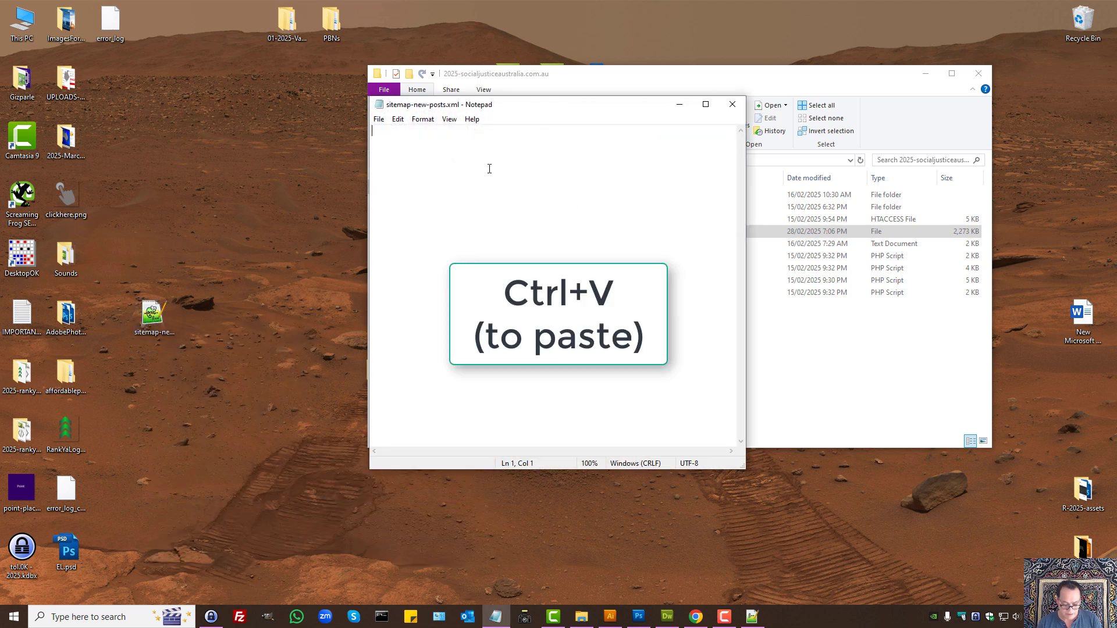
{"action": "key", "text": "ctrl+v"}
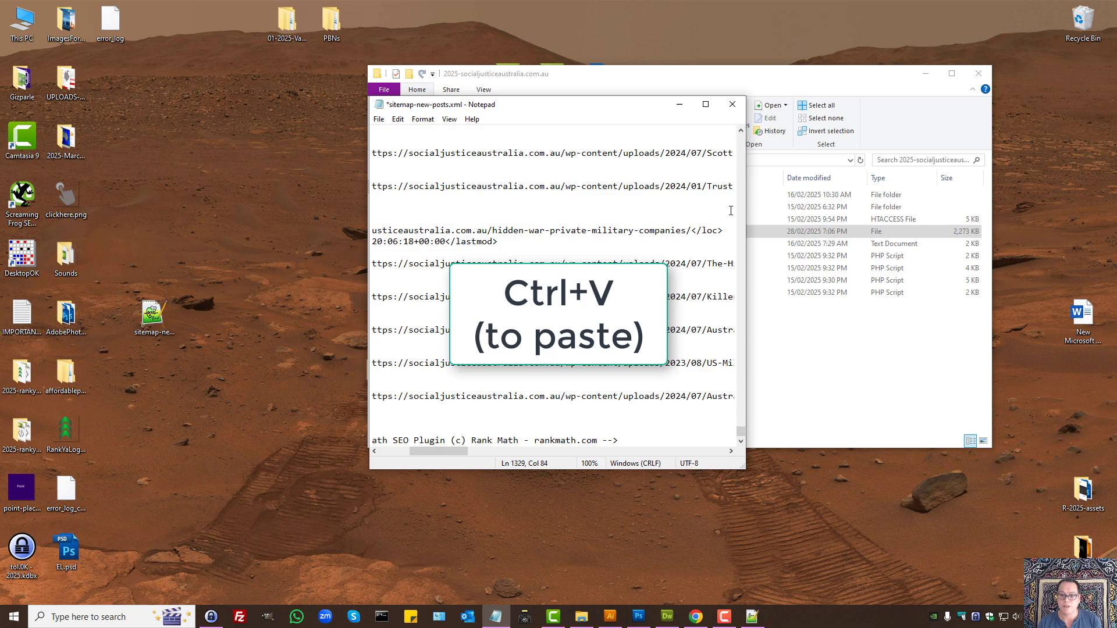
{"action": "left_click_drag", "start_coordinate": [740, 431], "coordinate": [740, 127]}
{"action": "left_click_drag", "start_coordinate": [449, 451], "coordinate": [377, 454]}
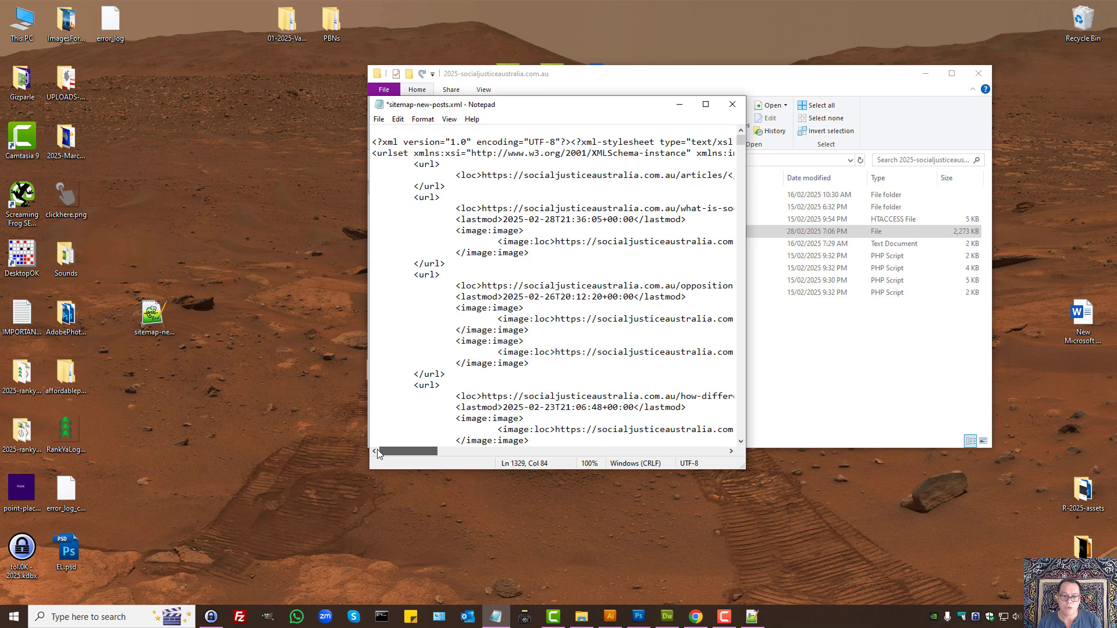
{"action": "left_click", "coordinate": [374, 152]}
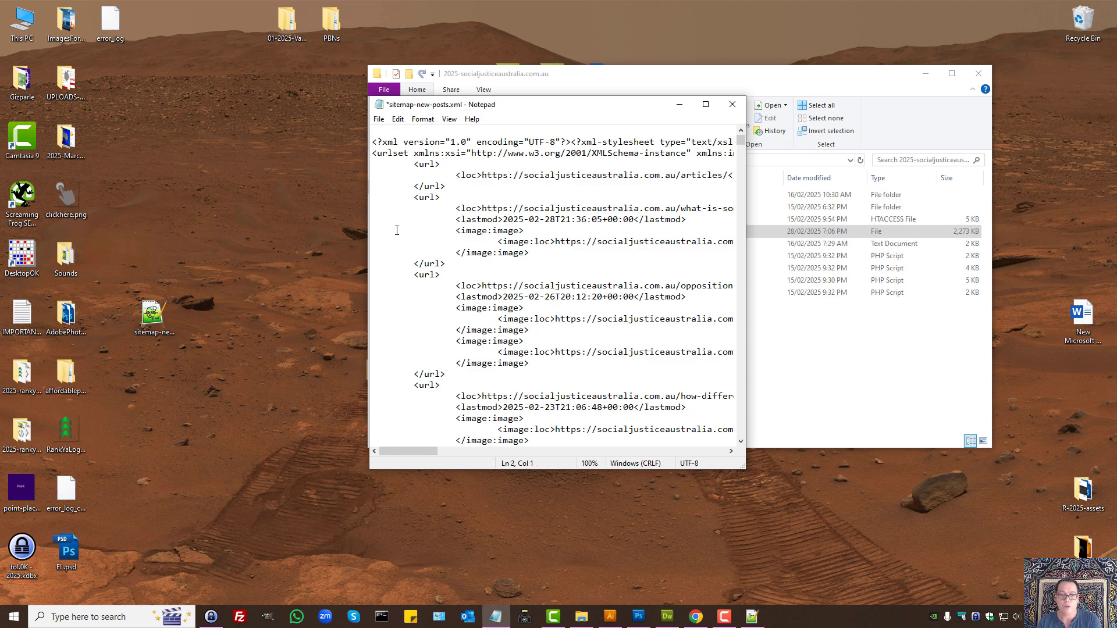
{"action": "key", "text": "BackSpace"}
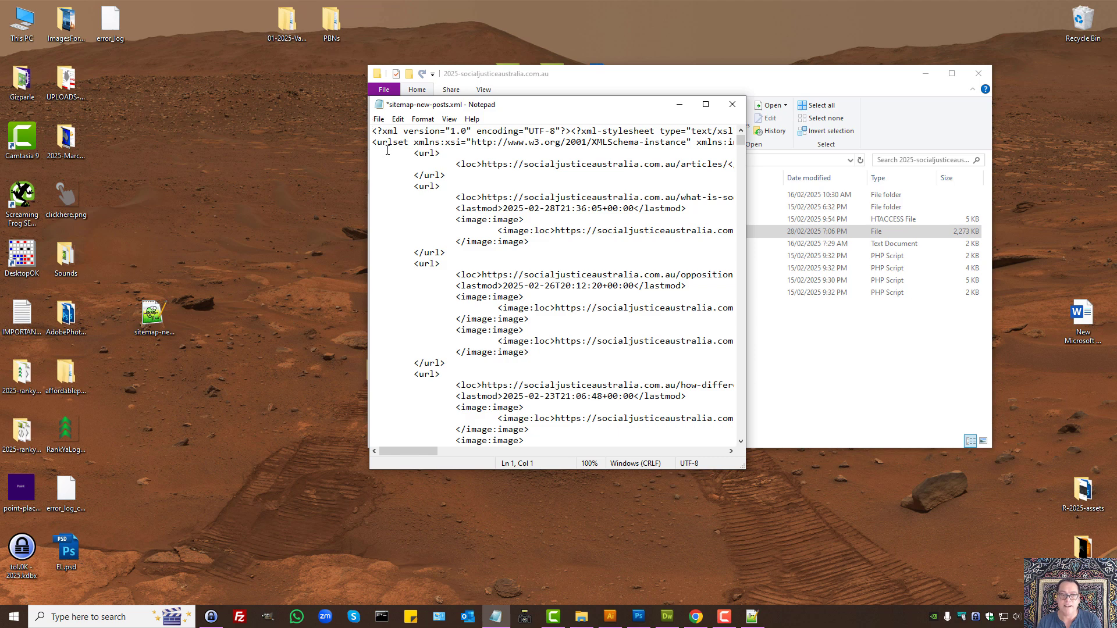
Save and close sitemap-new-posts.xml, then bring the browser back.
{"action": "left_click", "coordinate": [380, 119]}
{"action": "left_click", "coordinate": [396, 171]}
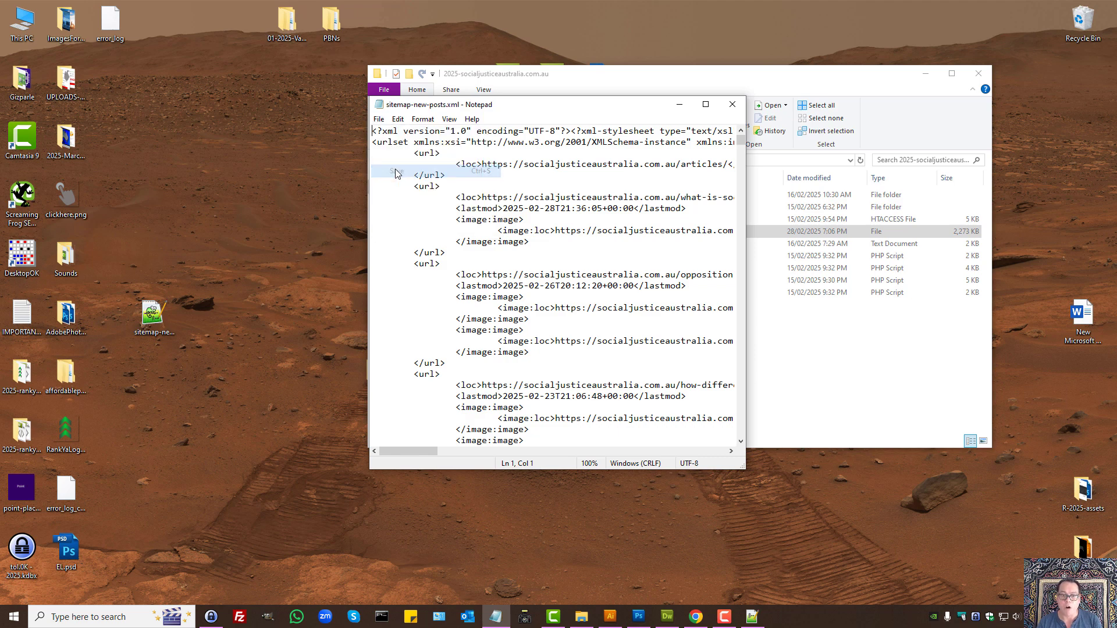
{"action": "left_click", "coordinate": [733, 105]}
{"action": "left_click", "coordinate": [153, 319]}
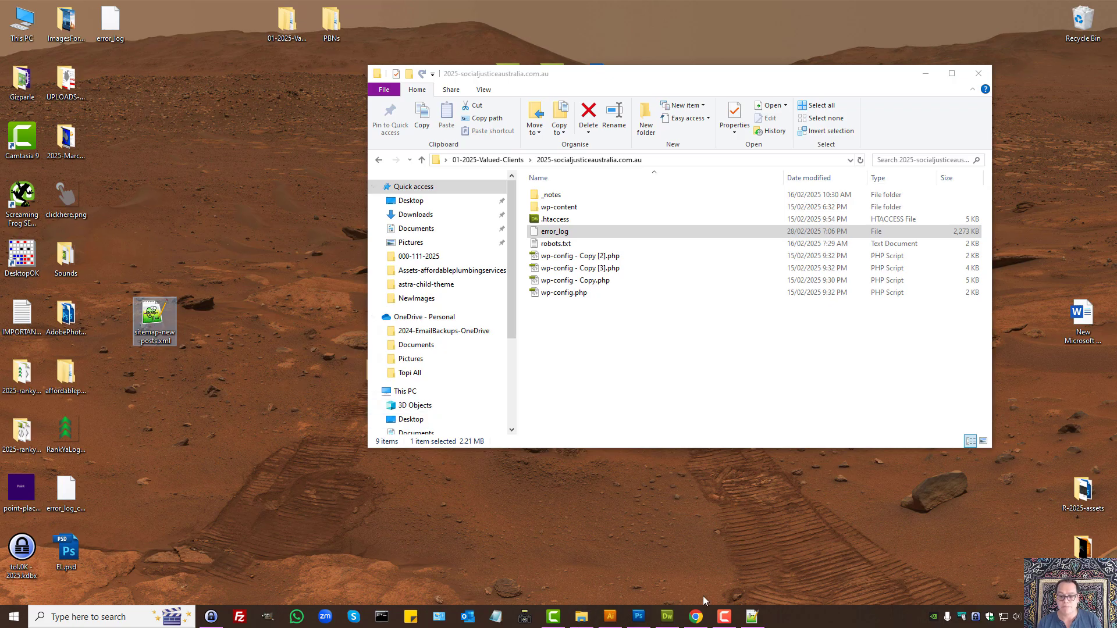
{"action": "left_click", "coordinate": [696, 616]}
Upload sitemap-new-posts.xml from the desktop into public_html via cPanel File Manager.
{"action": "left_click", "coordinate": [917, 167]}
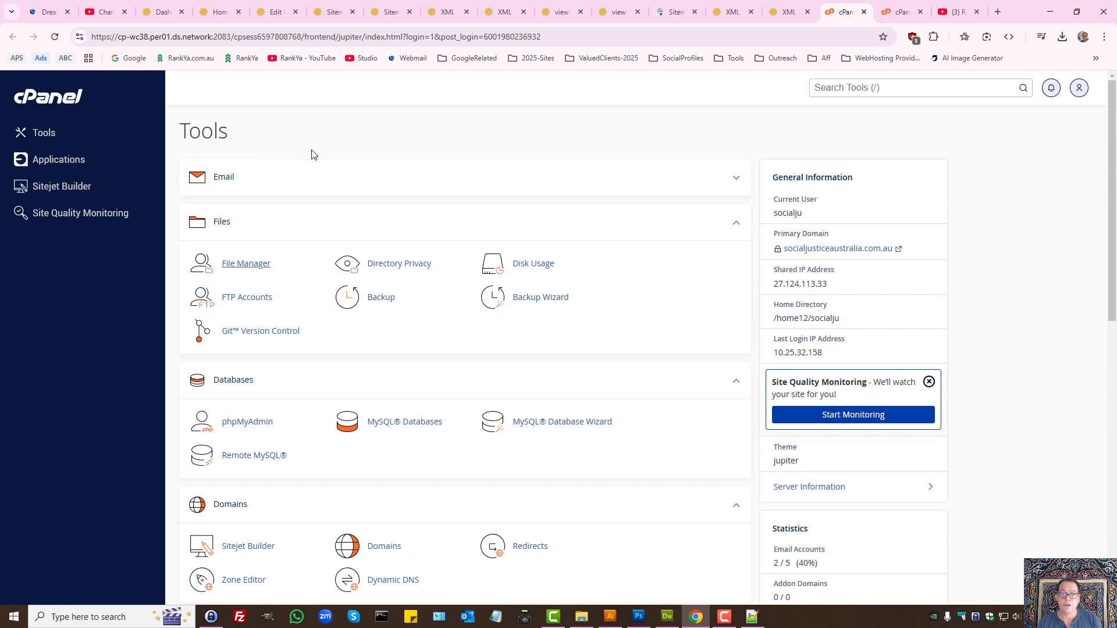
{"action": "left_click", "coordinate": [245, 269]}
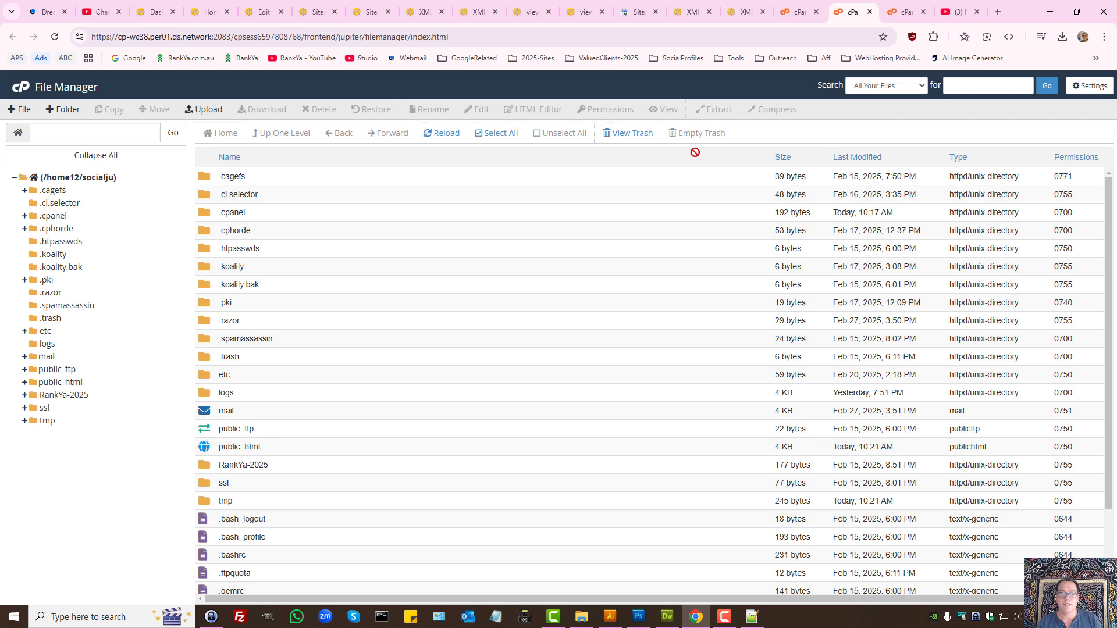
{"action": "left_click", "coordinate": [62, 382]}
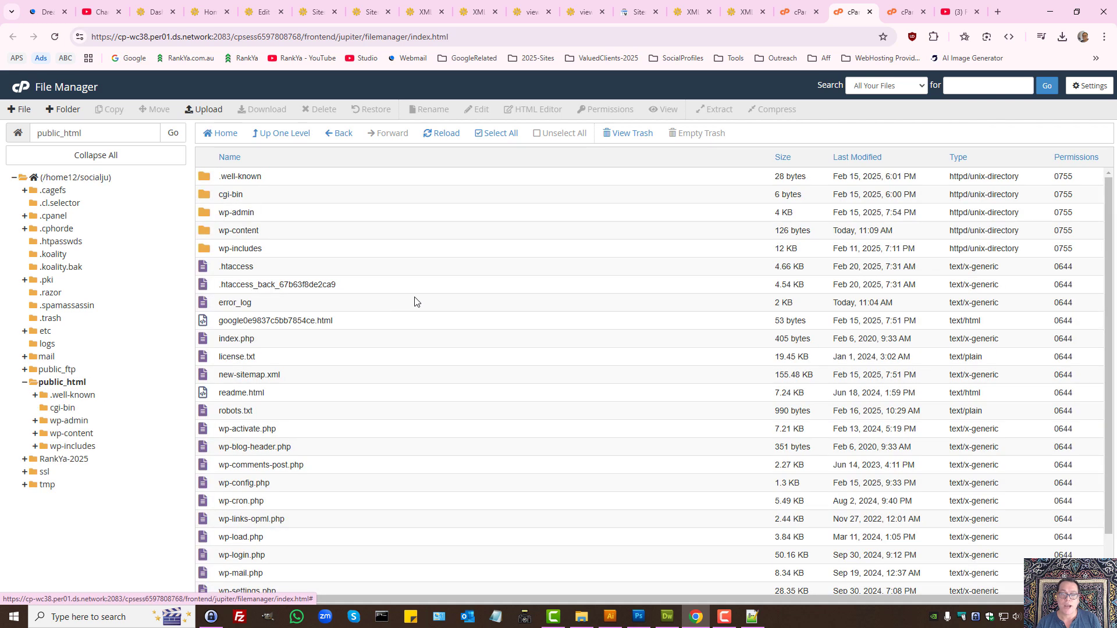
{"action": "left_click", "coordinate": [207, 109]}
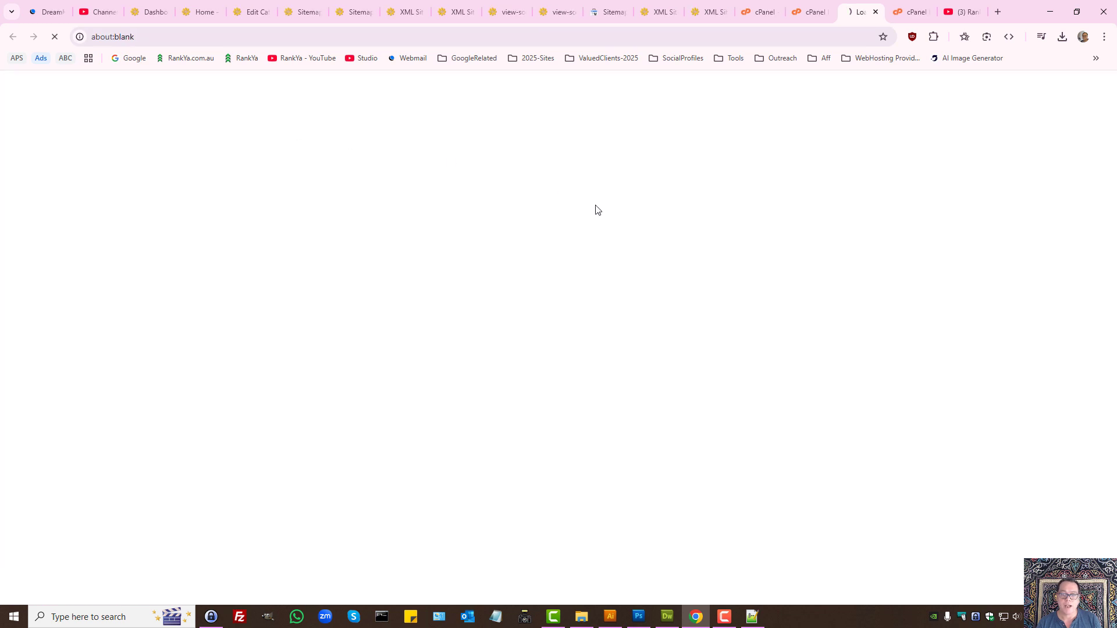
{"action": "left_click", "coordinate": [569, 276]}
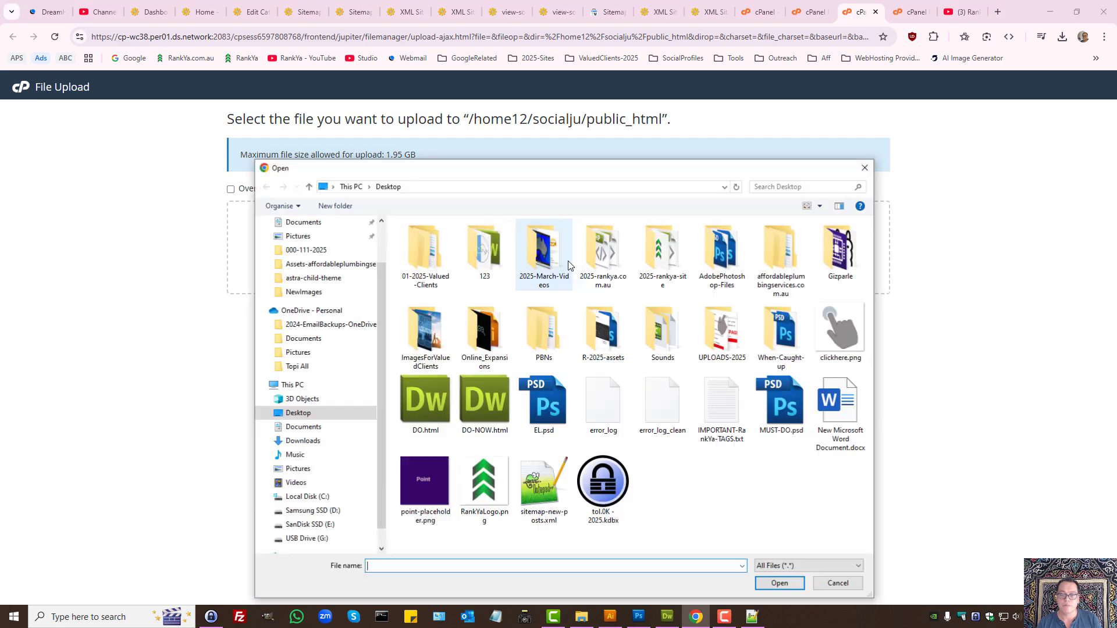
{"action": "left_click", "coordinate": [536, 486]}
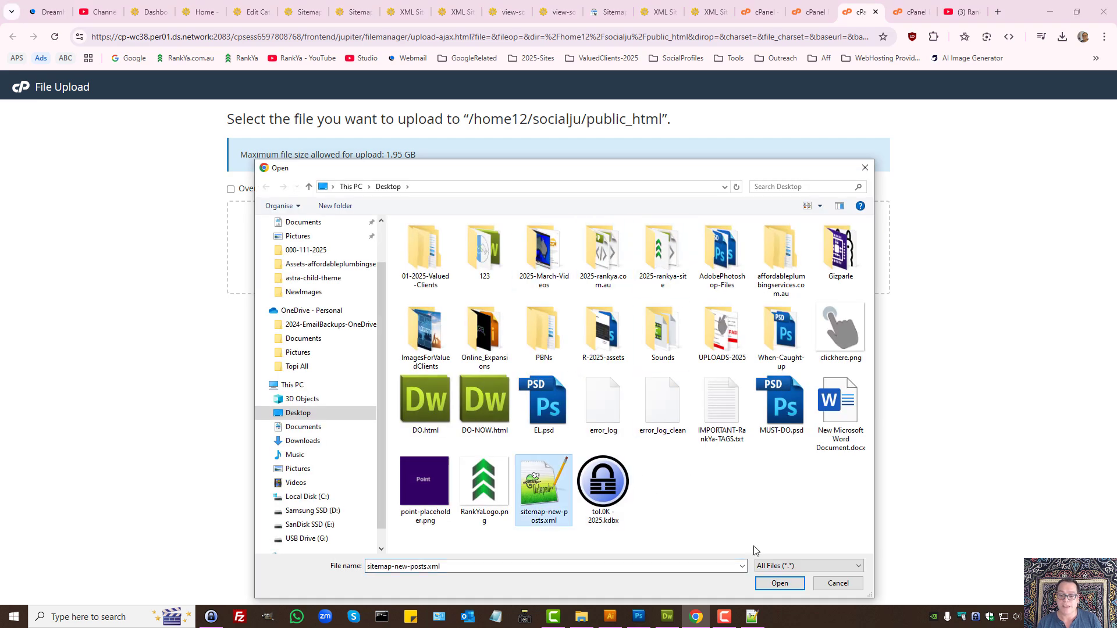
{"action": "left_click", "coordinate": [779, 583]}
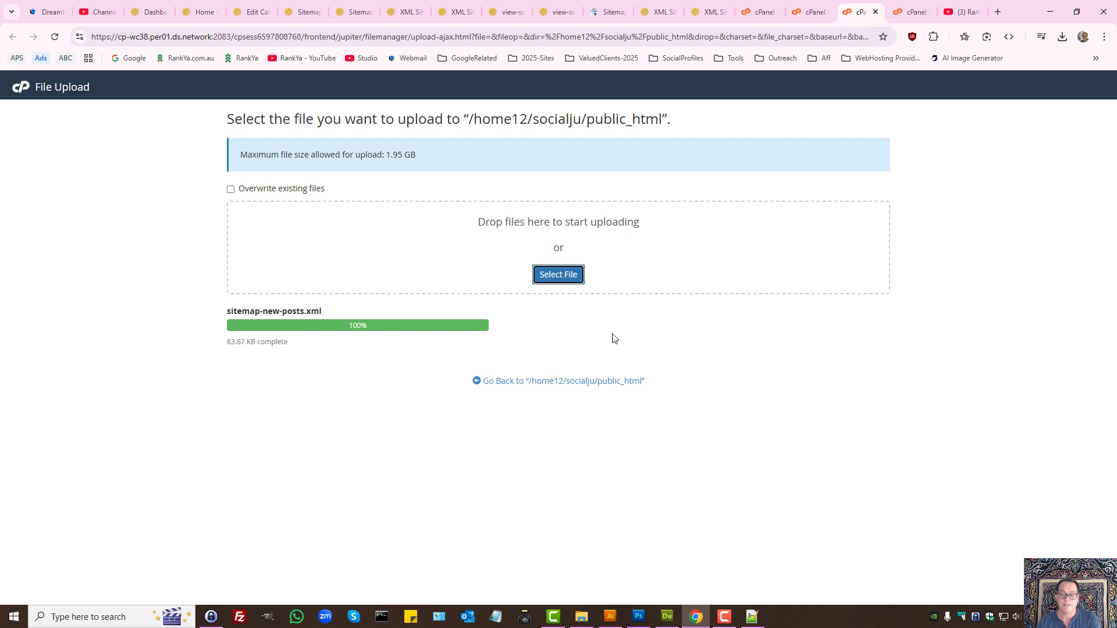
{"action": "left_click", "coordinate": [576, 381]}
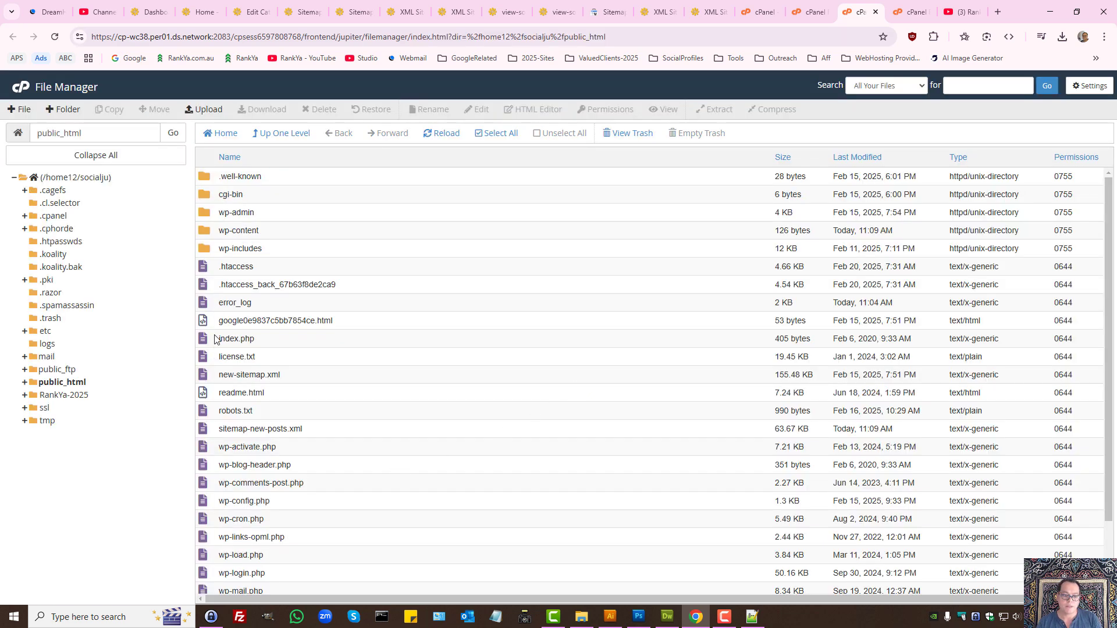
{"action": "left_click", "coordinate": [231, 432]}
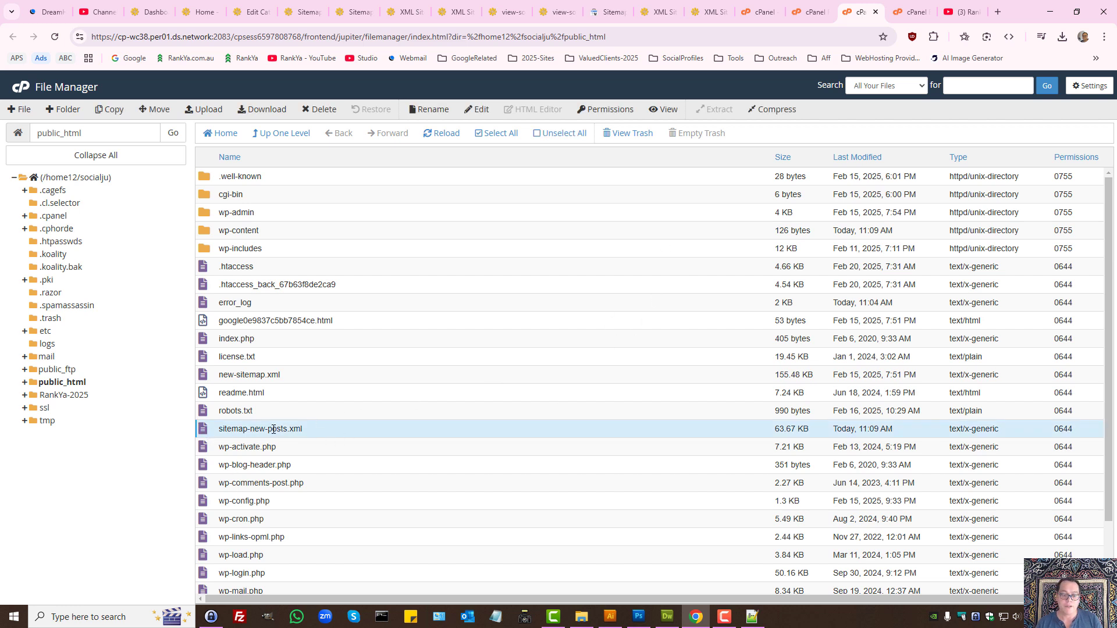
Paste sitemap-new-posts.xml into Search Console's add-a-new-sitemap field.
{"action": "left_click", "coordinate": [272, 429]}
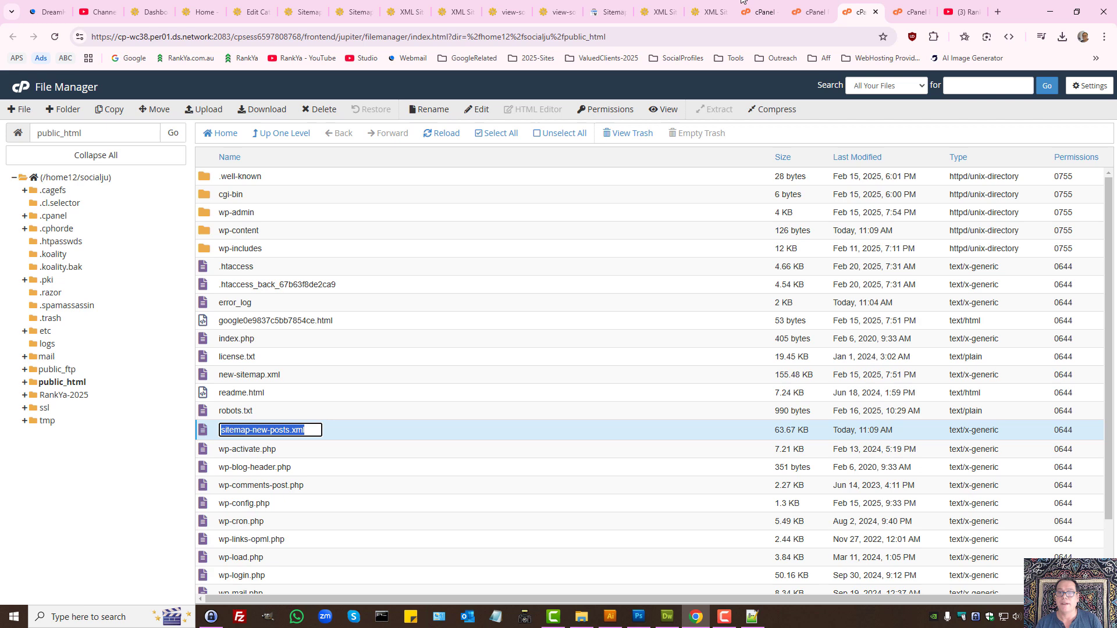
{"action": "left_click", "coordinate": [615, 11]}
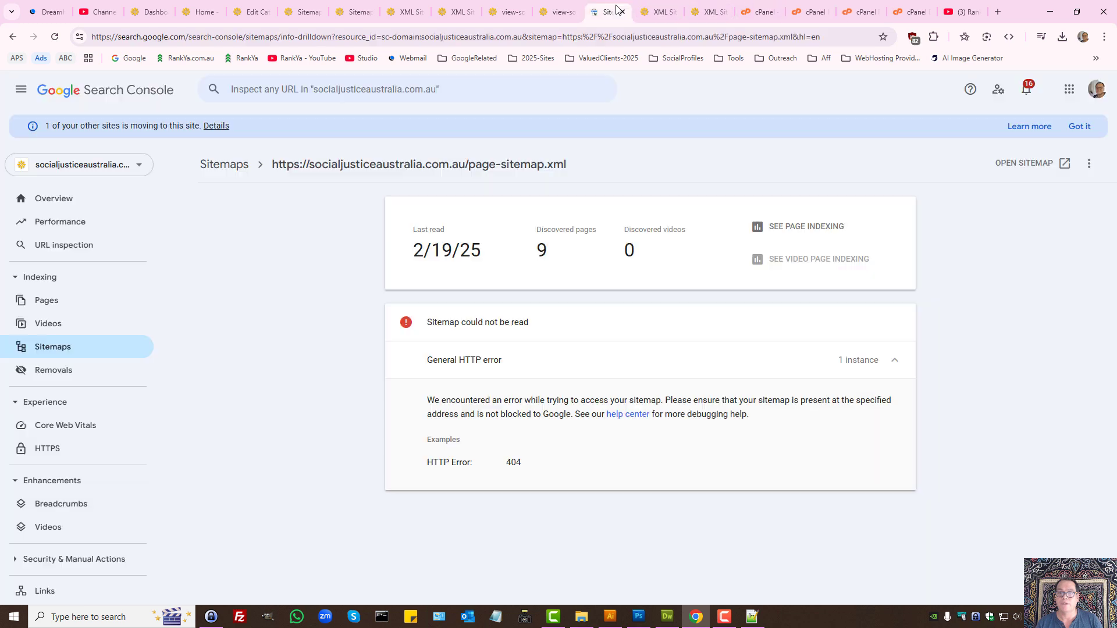
{"action": "left_click", "coordinate": [223, 164]}
{"action": "left_click", "coordinate": [532, 246]}
{"action": "type", "text": "sitemap-new-posts.xml"}
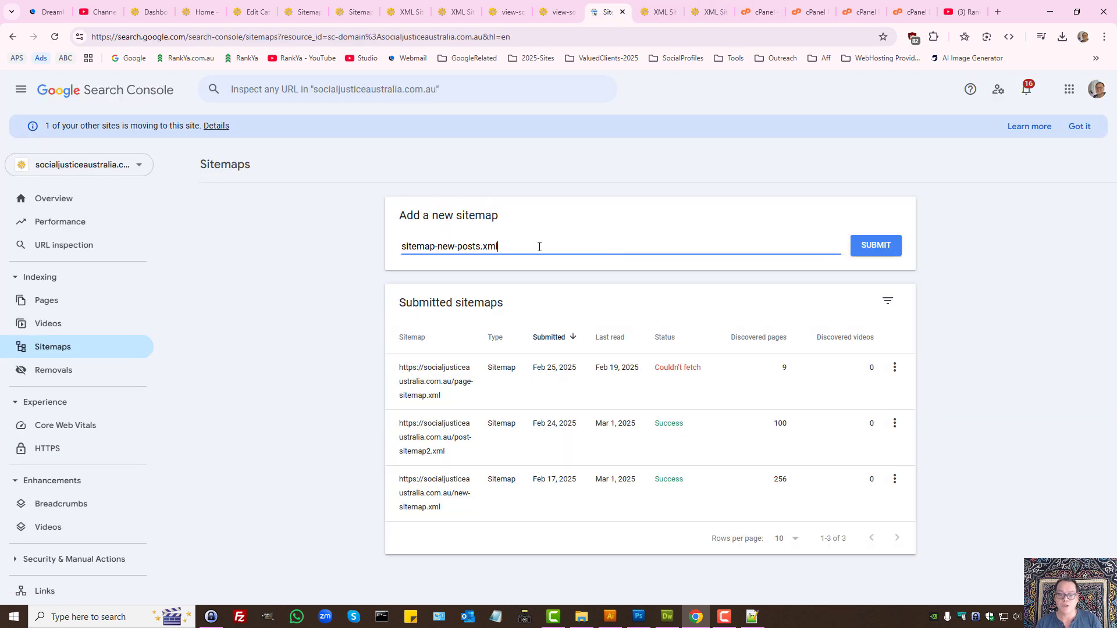
{"action": "left_click", "coordinate": [402, 237]}
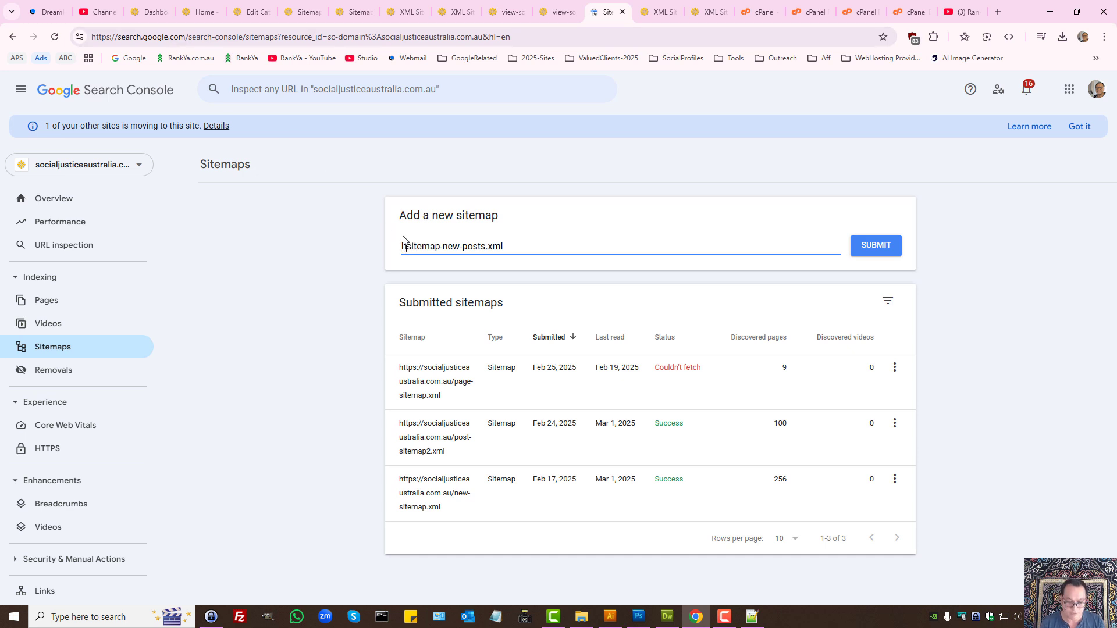
{"action": "type", "text": "https://ww"}
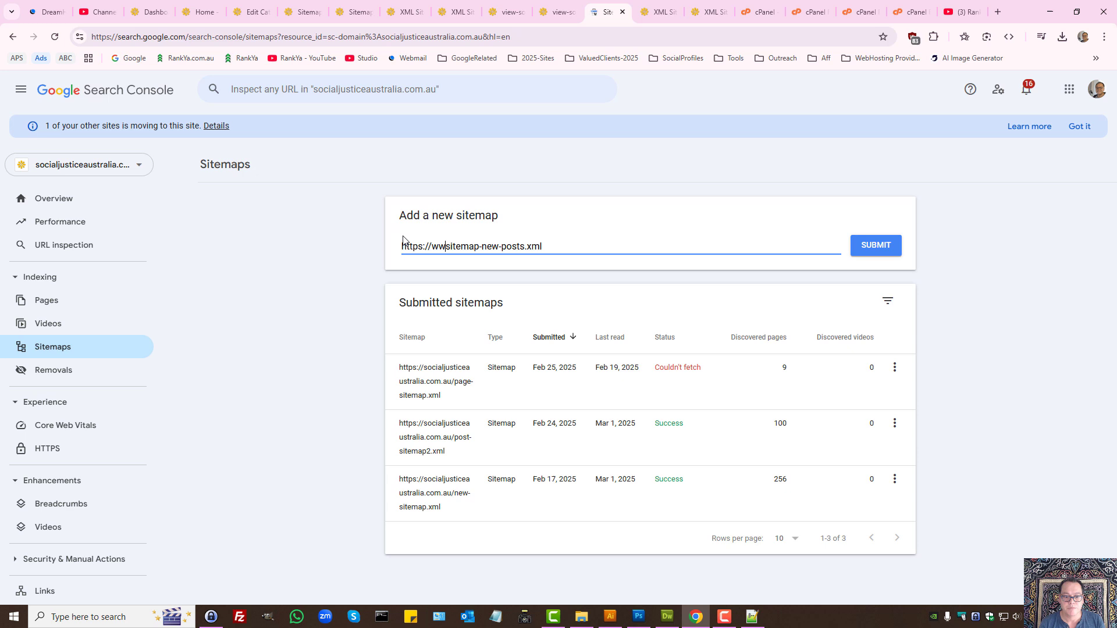
{"action": "type", "text": "w.example"}
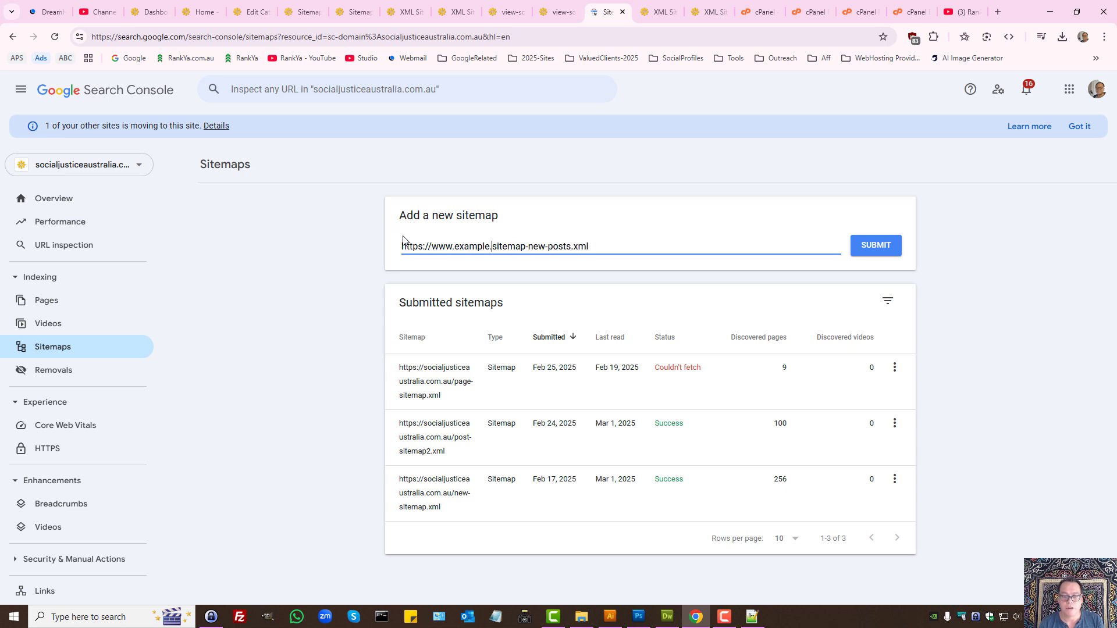
{"action": "type", "text": ".com/"}
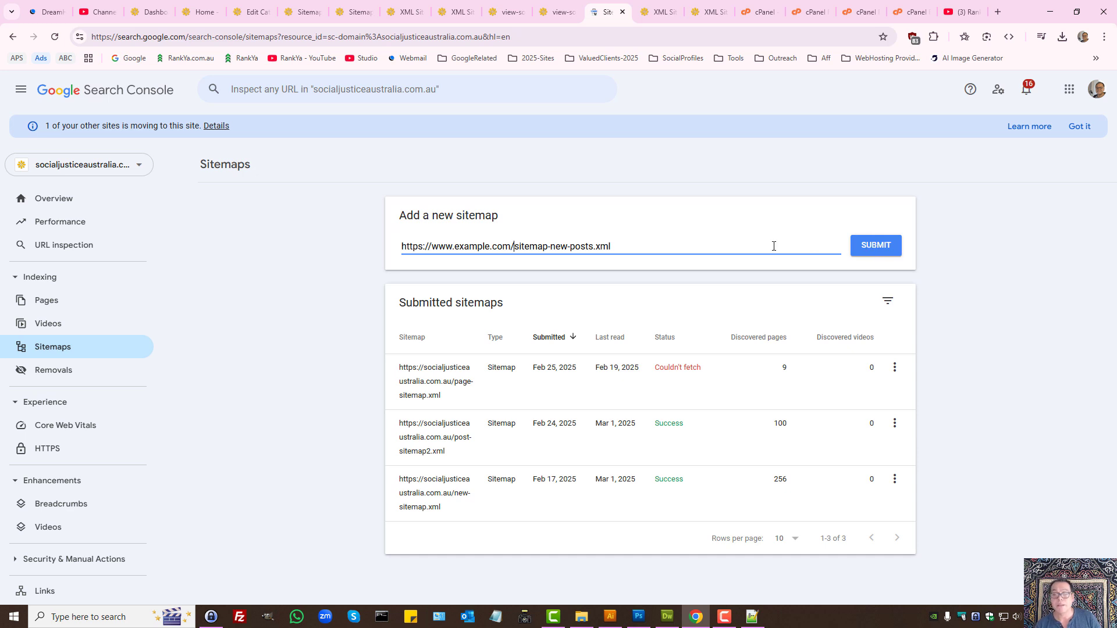
Check page-sitemap.xml's Remove sitemap option without removing it, then return to Sitemaps.
{"action": "left_click", "coordinate": [895, 368]}
{"action": "left_click", "coordinate": [571, 379]}
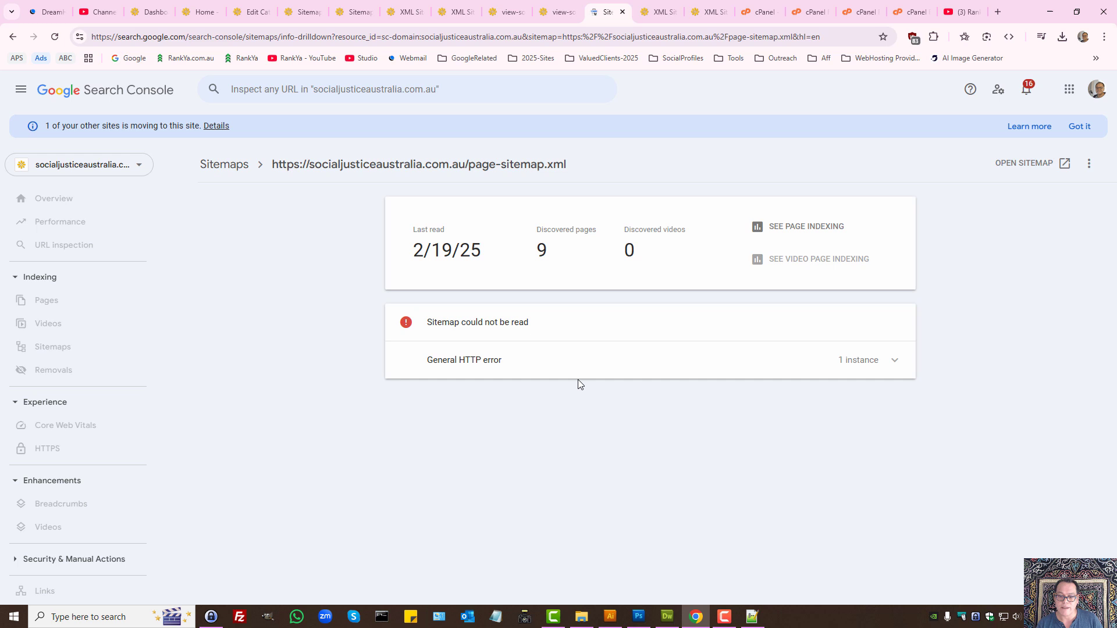
{"action": "left_click", "coordinate": [1088, 164]}
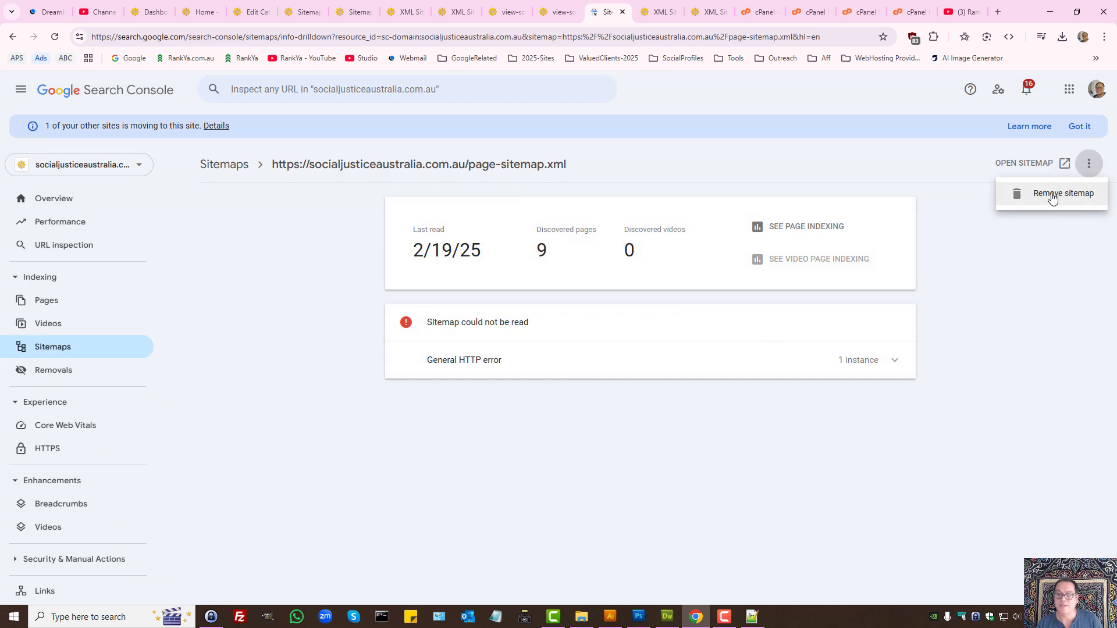
{"action": "left_click", "coordinate": [319, 250]}
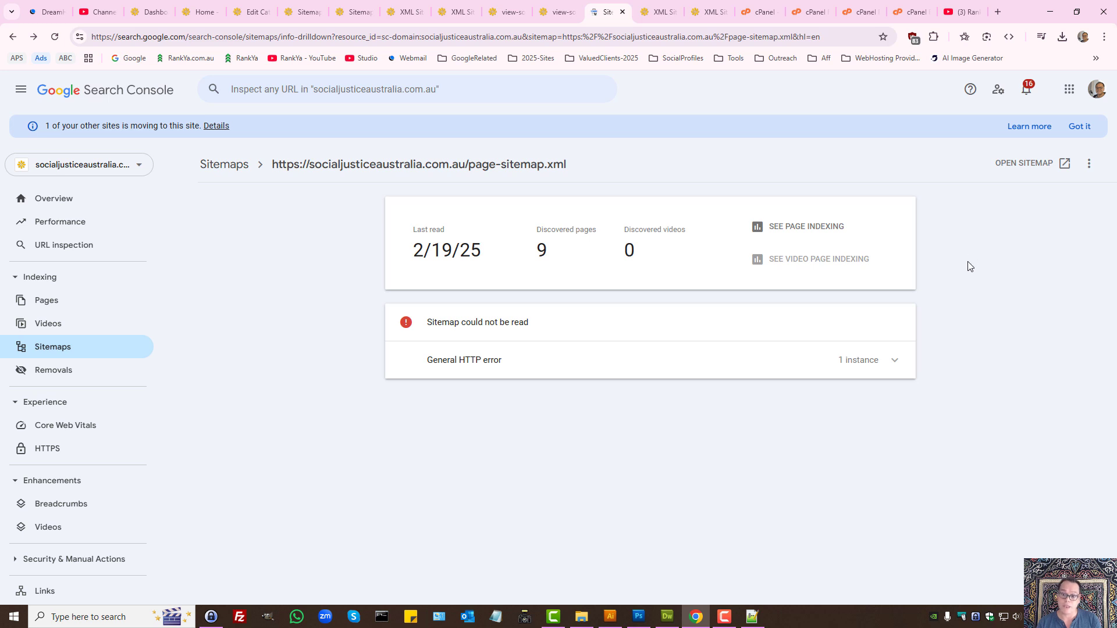
{"action": "left_click", "coordinate": [224, 166]}
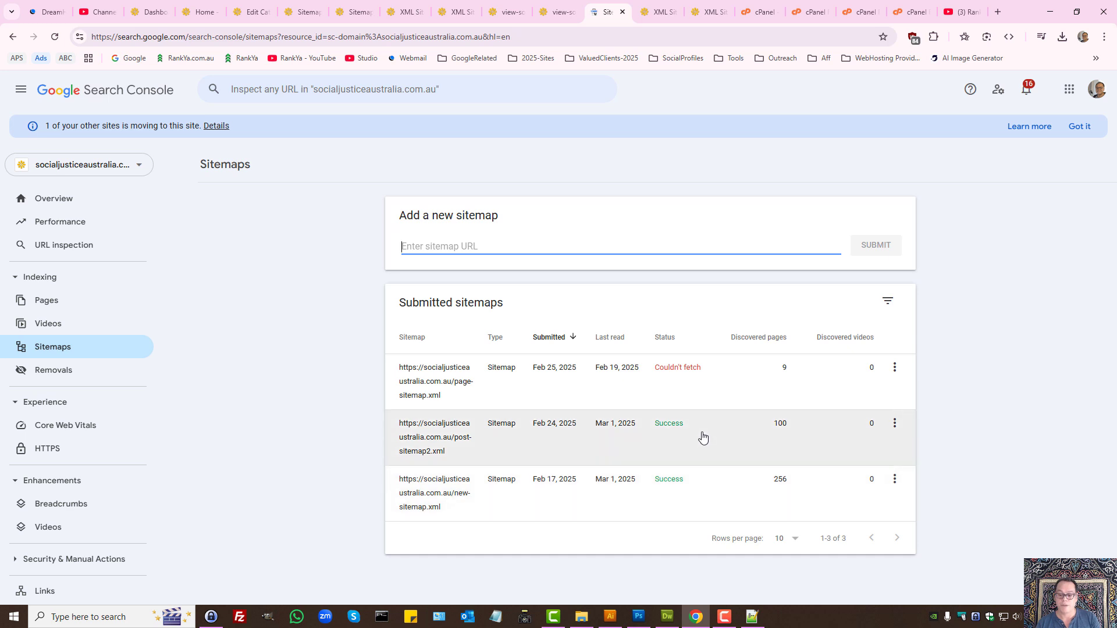
{"action": "mouse_move", "coordinate": [751, 617]}
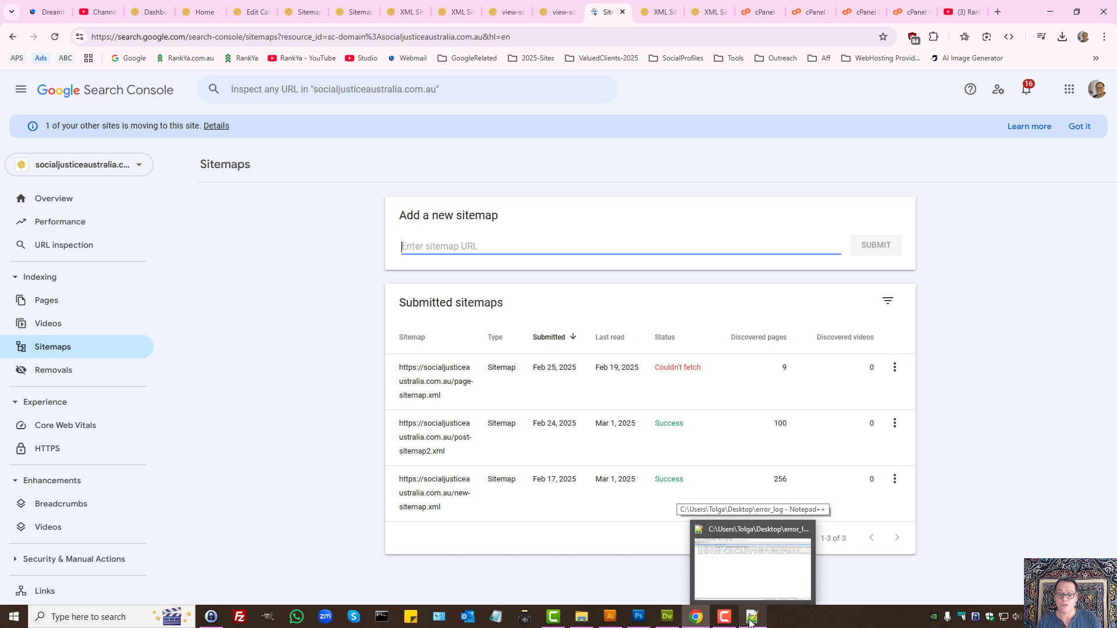
{"action": "left_click", "coordinate": [751, 622]}
{"action": "left_click", "coordinate": [249, 120]}
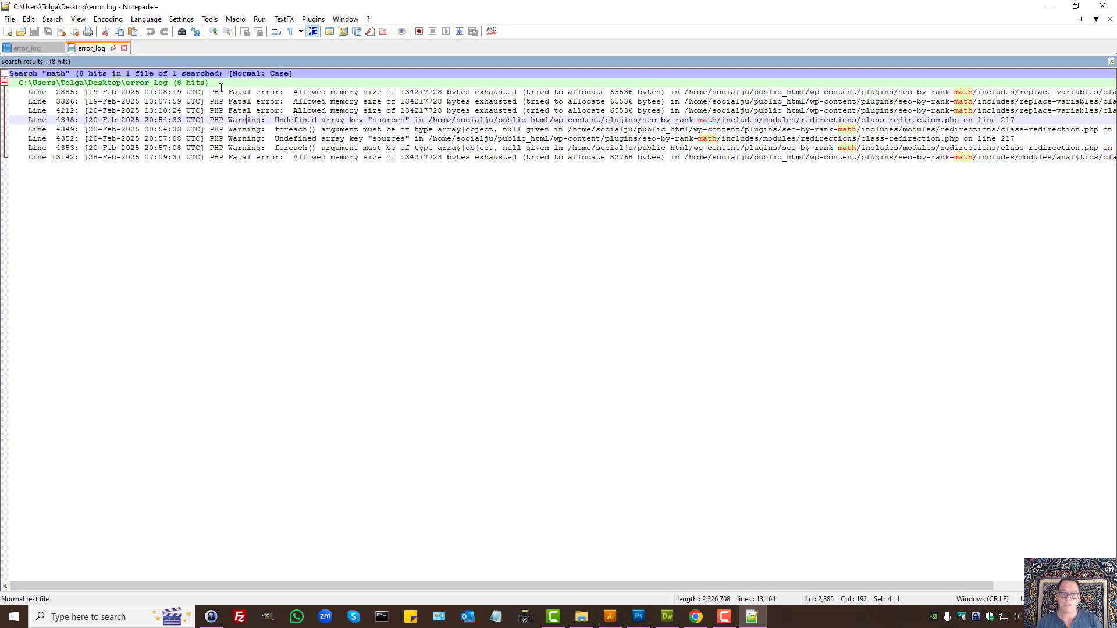
{"action": "left_click", "coordinate": [211, 92]}
{"action": "double_click", "coordinate": [375, 93]}
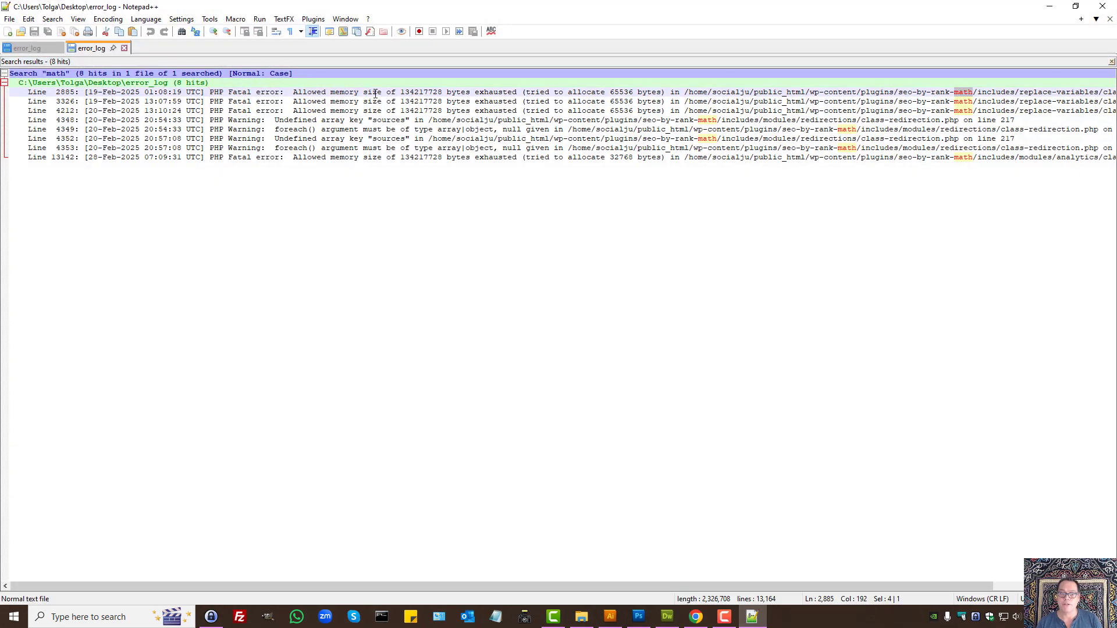
{"action": "left_click_drag", "start_coordinate": [401, 92], "coordinate": [519, 96]}
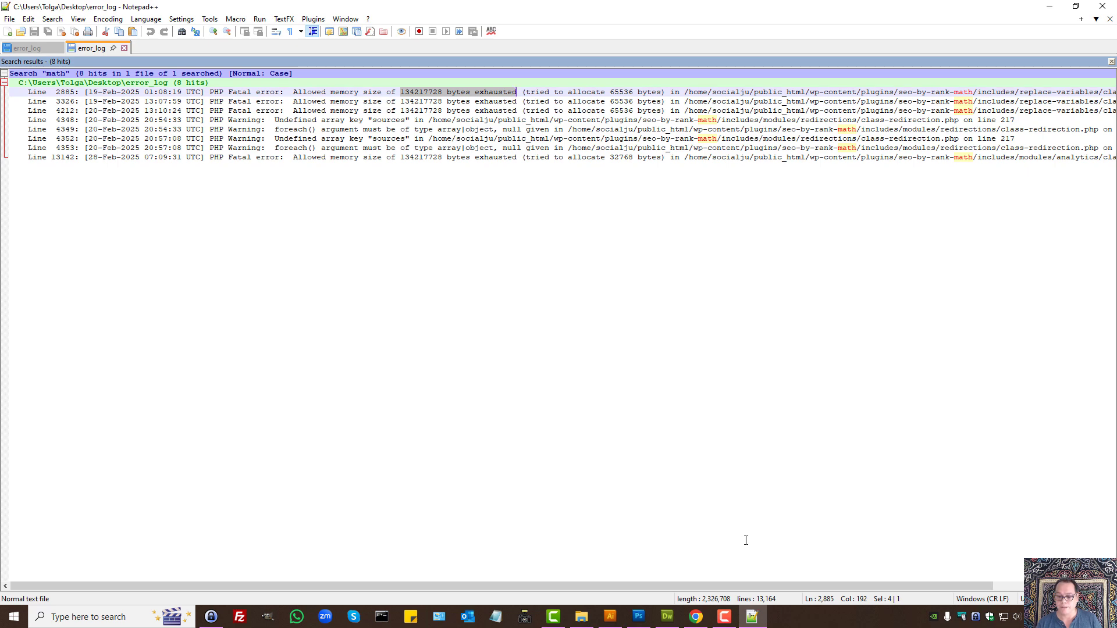
{"action": "left_click", "coordinate": [703, 621]}
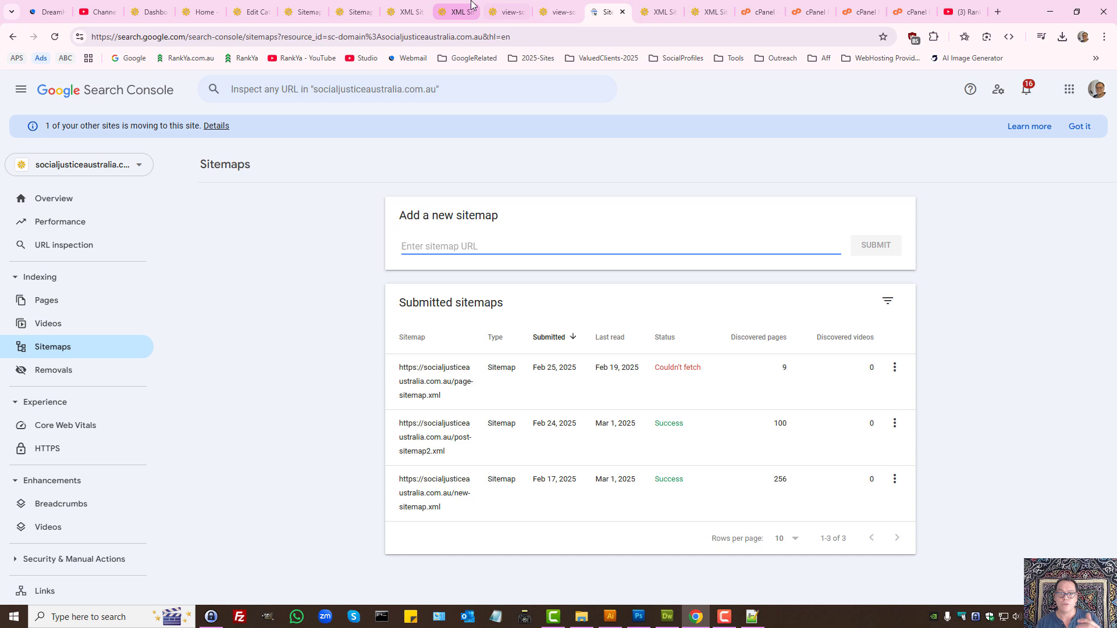
Check the post-sitemap1.xml page and Search Console sitemaps, then return to Rank Math sitemap settings.
{"action": "left_click", "coordinate": [454, 11]}
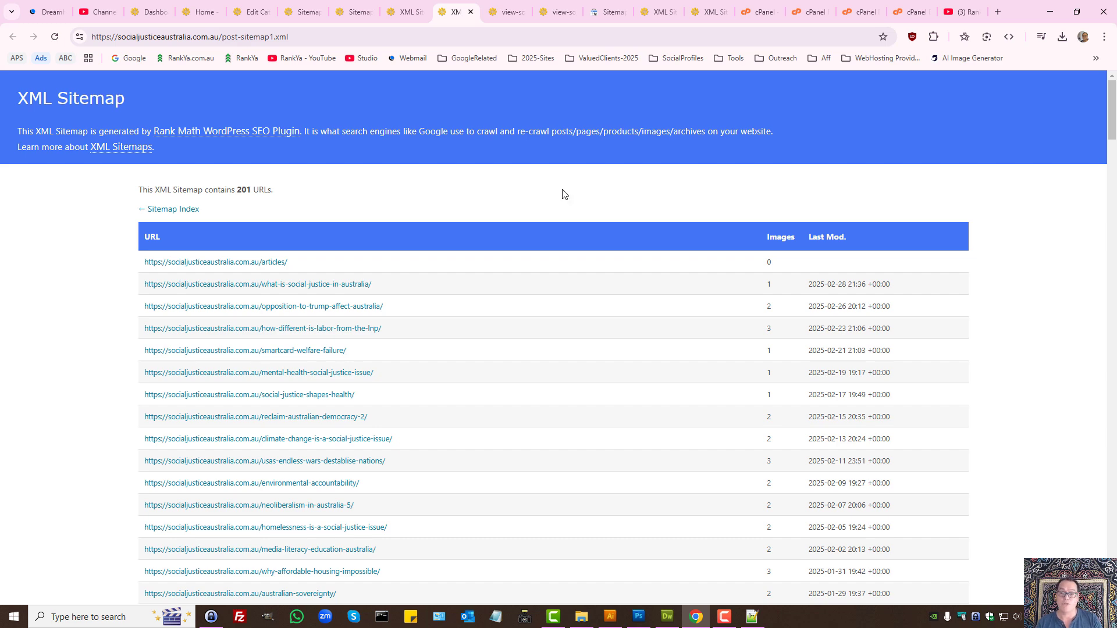
{"action": "left_click", "coordinate": [608, 12]}
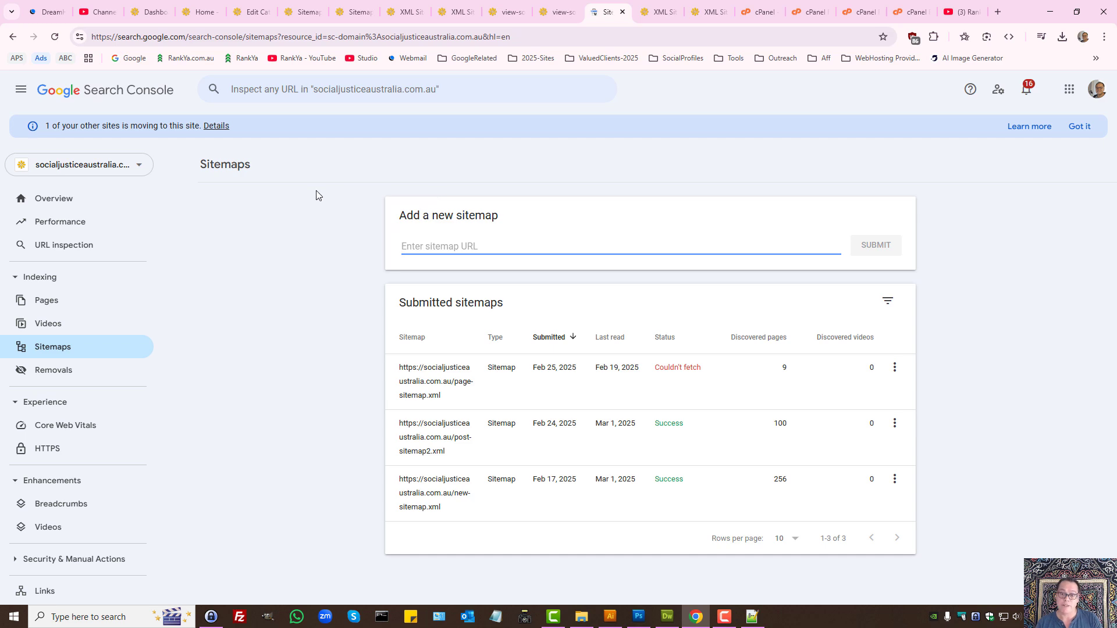
{"action": "left_click", "coordinate": [455, 12]}
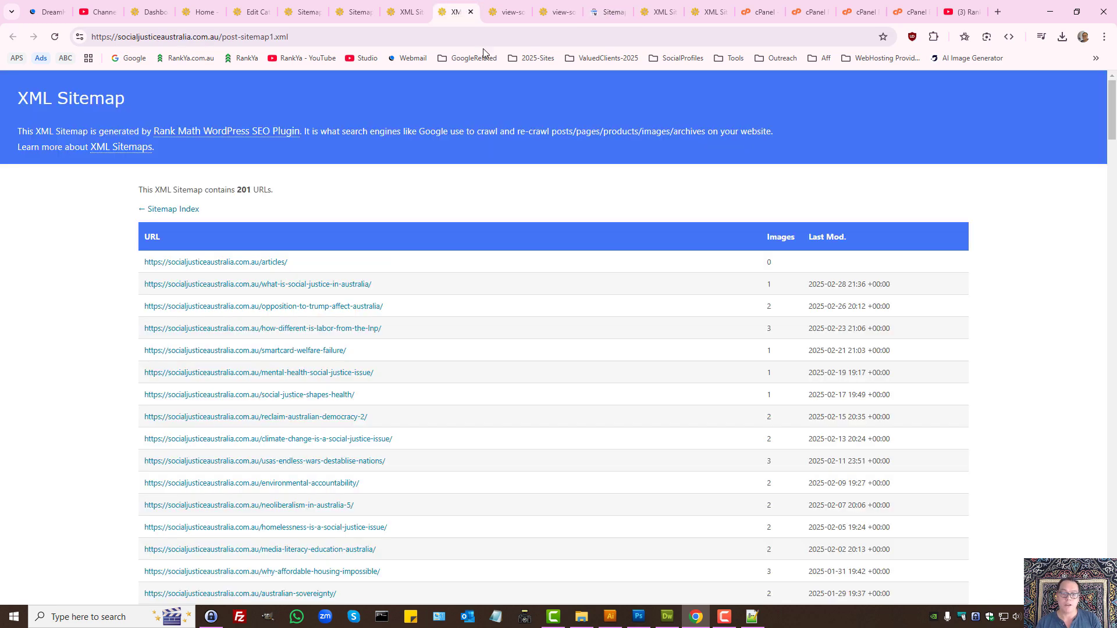
{"action": "left_click", "coordinate": [375, 12]}
{"action": "scroll", "coordinate": [643, 269], "scroll_direction": "up", "scroll_amount": 3}
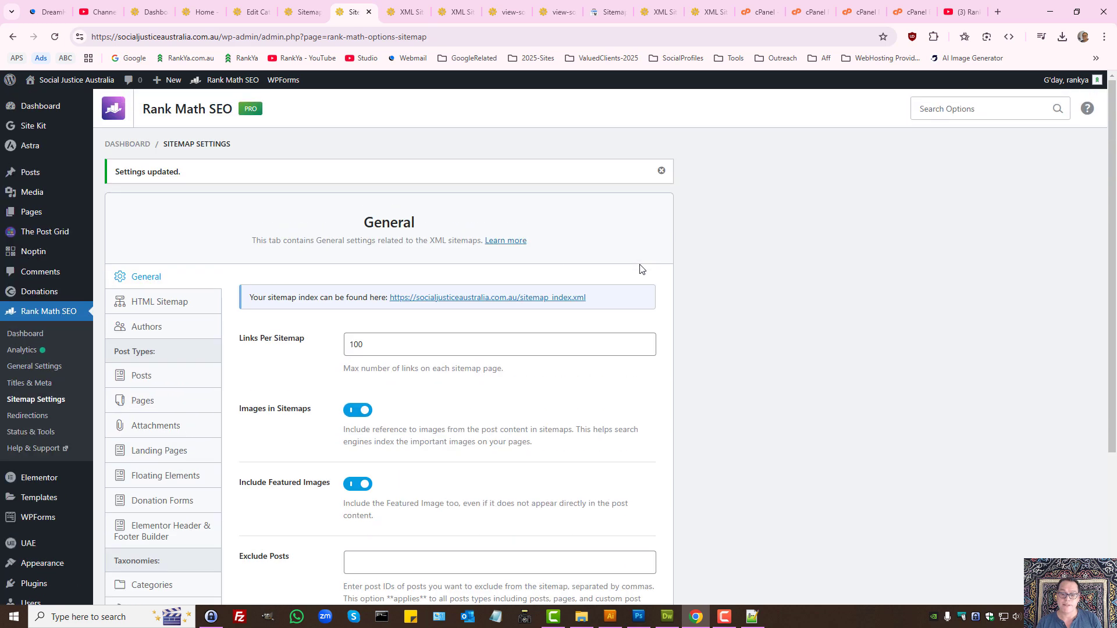
Open the sitemap_index.xml link in a new tab and inspect its address.
{"action": "left_click", "coordinate": [508, 298]}
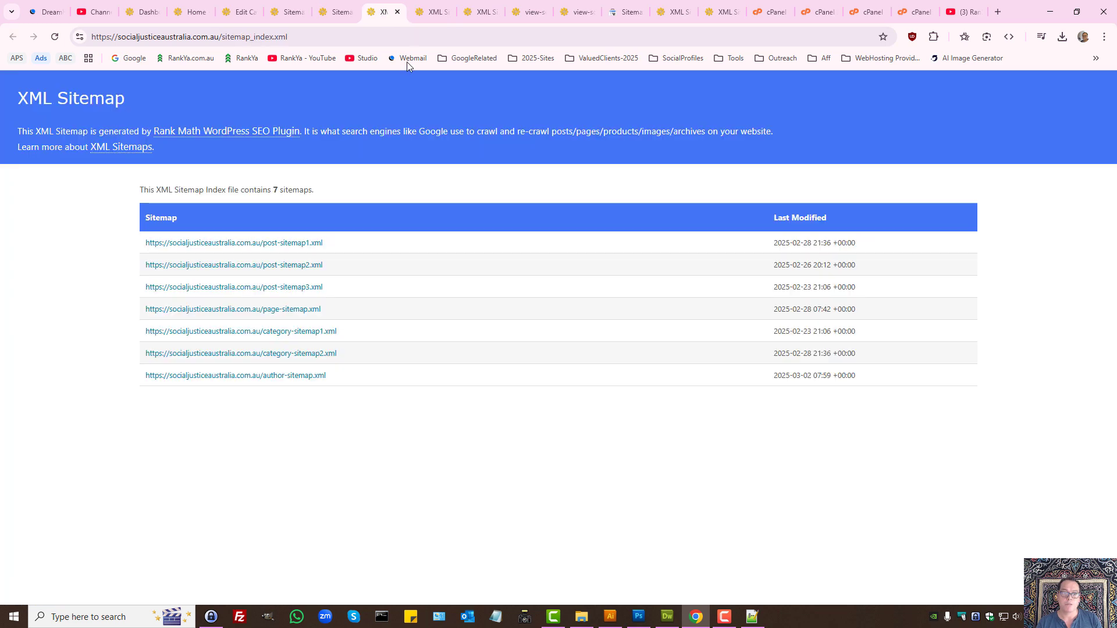
{"action": "left_click_drag", "start_coordinate": [223, 38], "coordinate": [339, 41]}
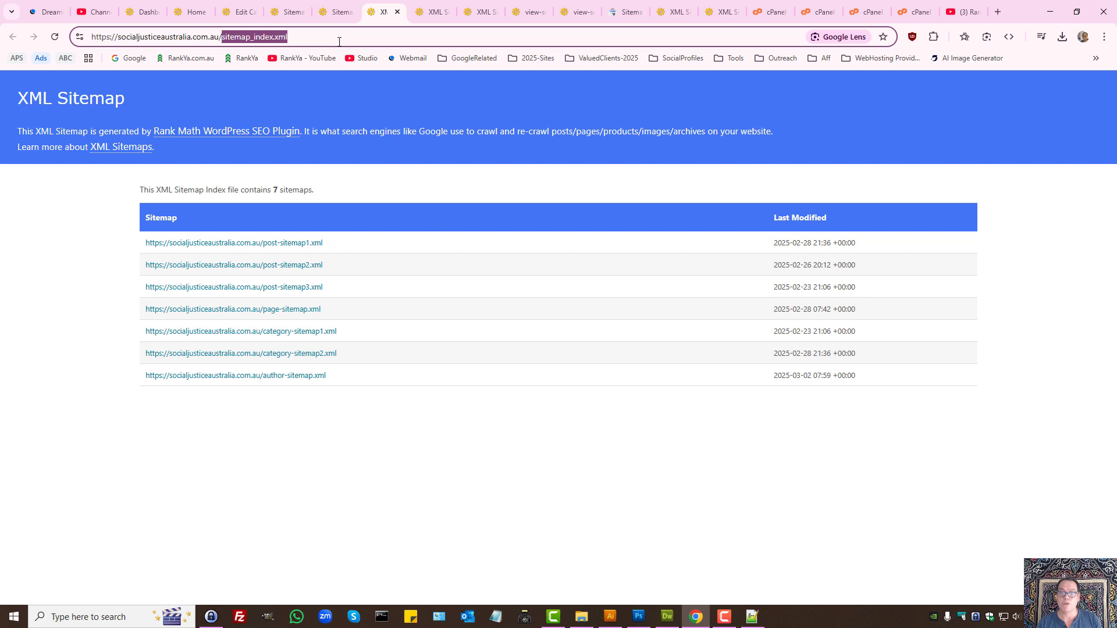
{"action": "left_click", "coordinate": [234, 41]}
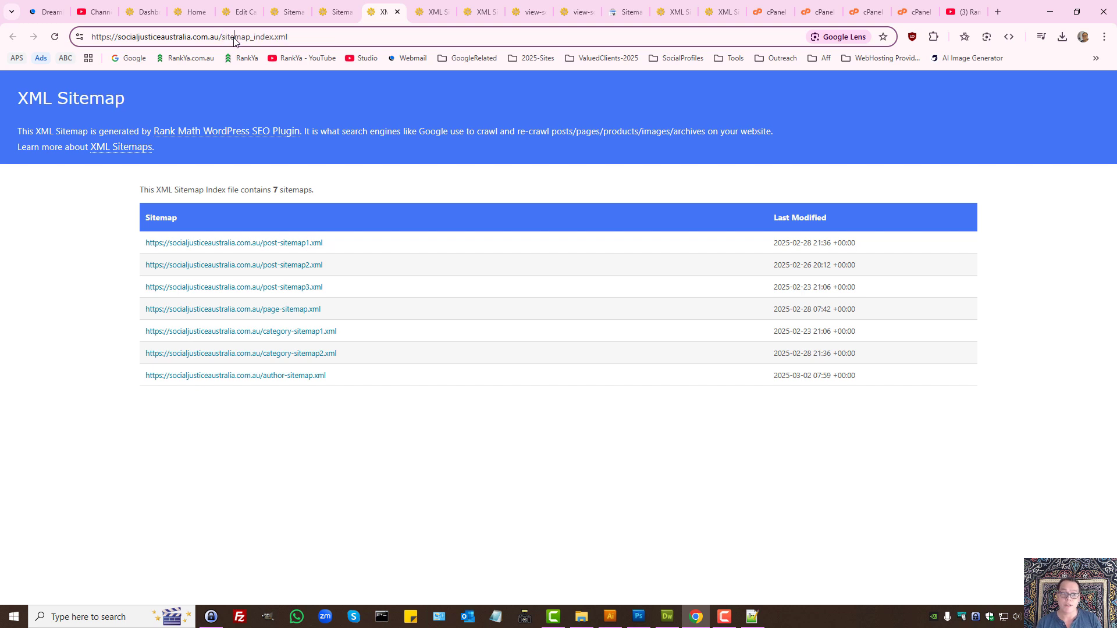
{"action": "key", "text": "ctrl+a"}
{"action": "left_click_drag", "start_coordinate": [223, 37], "coordinate": [398, 65]}
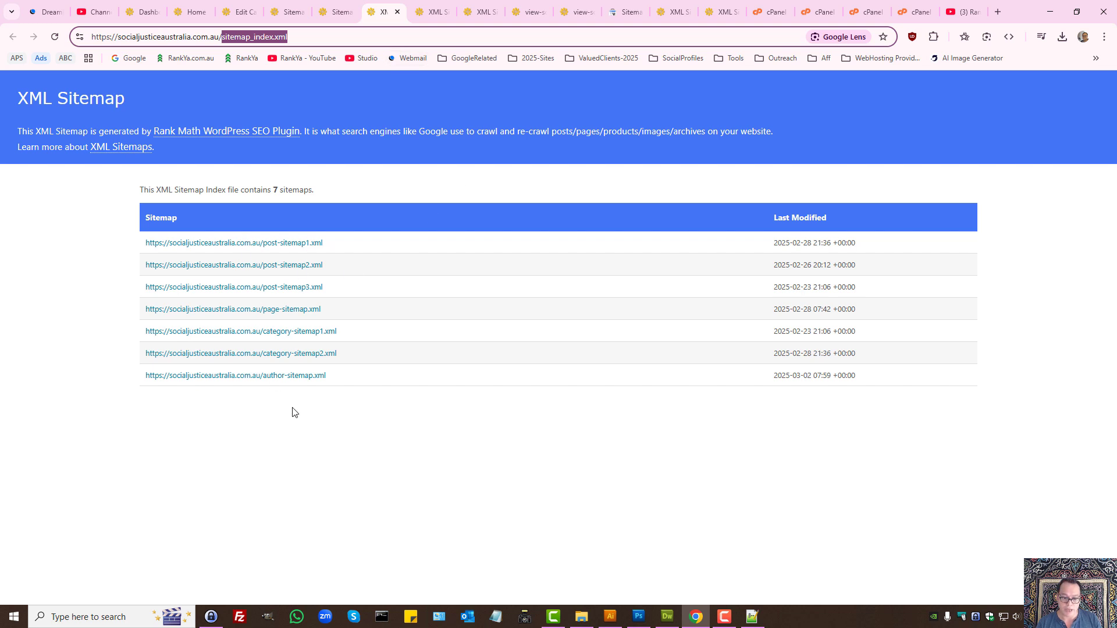
{"action": "left_click", "coordinate": [313, 404]}
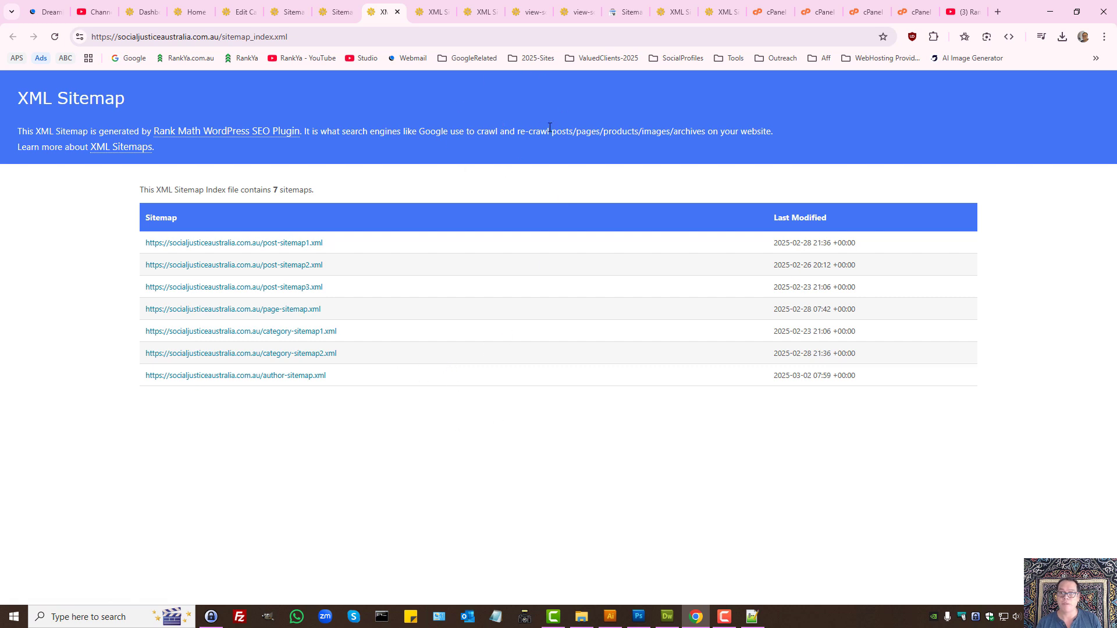
Load robots.txt instead of sitemap_index.xml, review its three Sitemap lines, and return to Search Console.
{"action": "left_click_drag", "start_coordinate": [222, 36], "coordinate": [383, 40]}
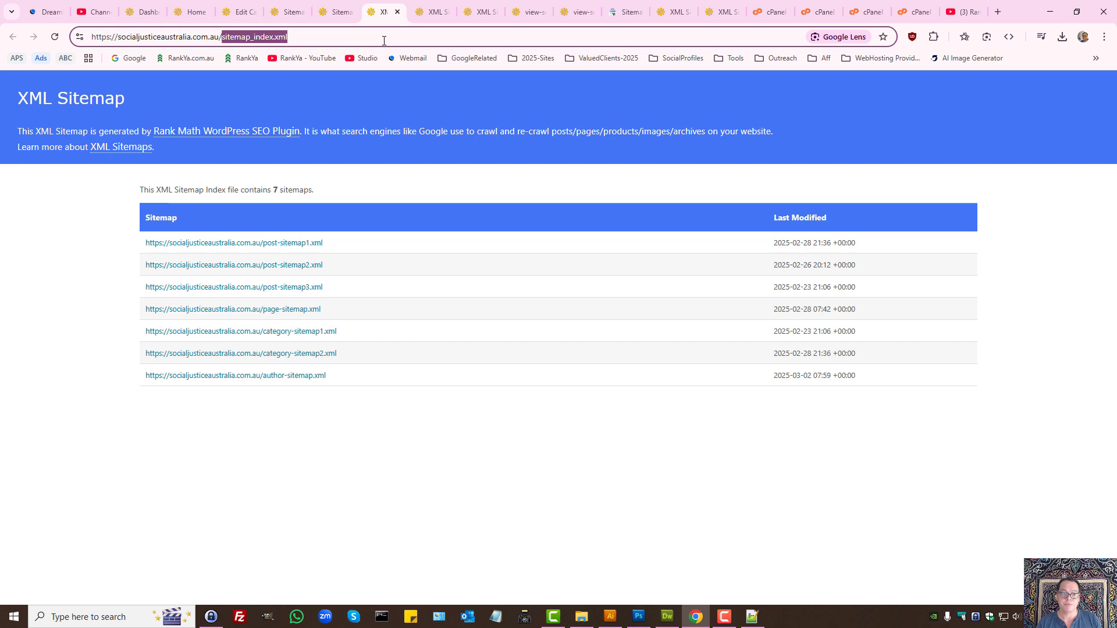
{"action": "type", "text": "robot"}
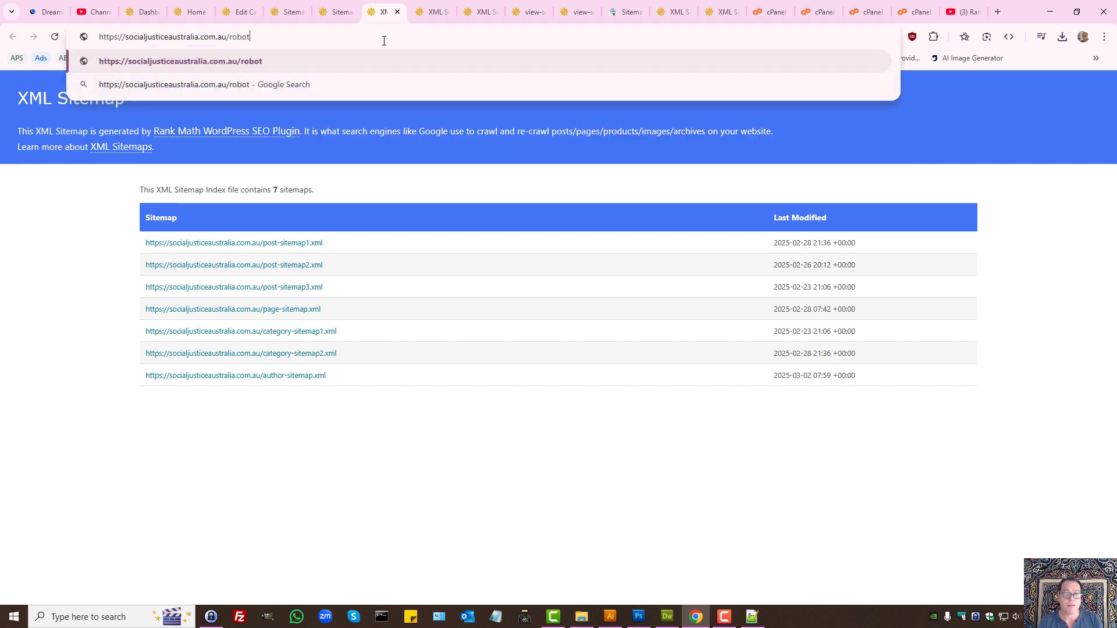
{"action": "type", "text": "s.txt"}
{"action": "key", "text": "Return"}
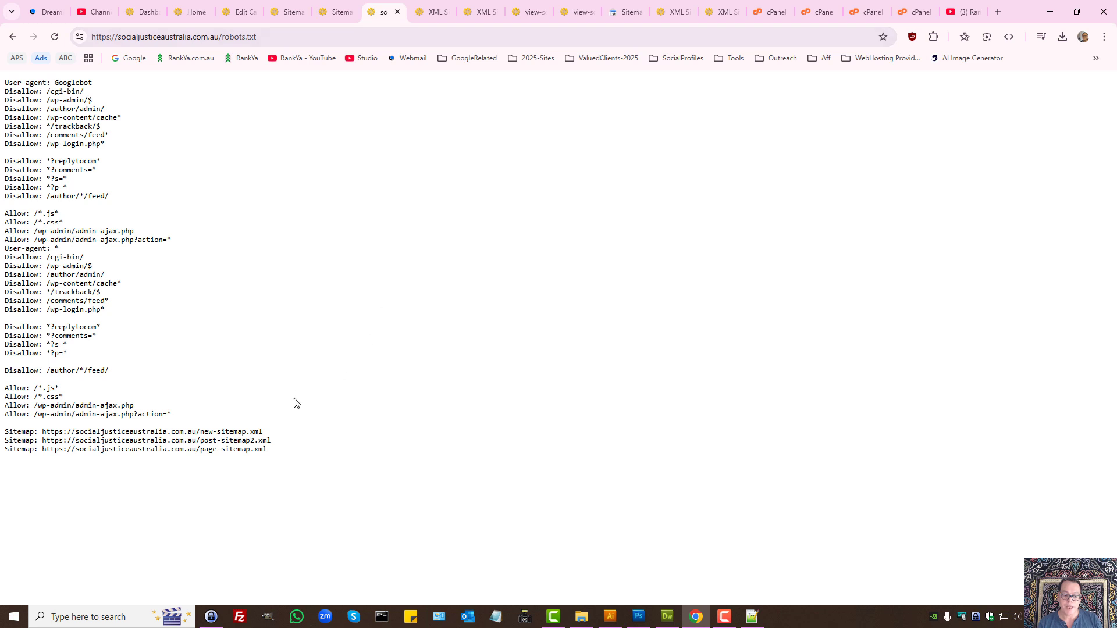
{"action": "left_click_drag", "start_coordinate": [289, 451], "coordinate": [3, 433]}
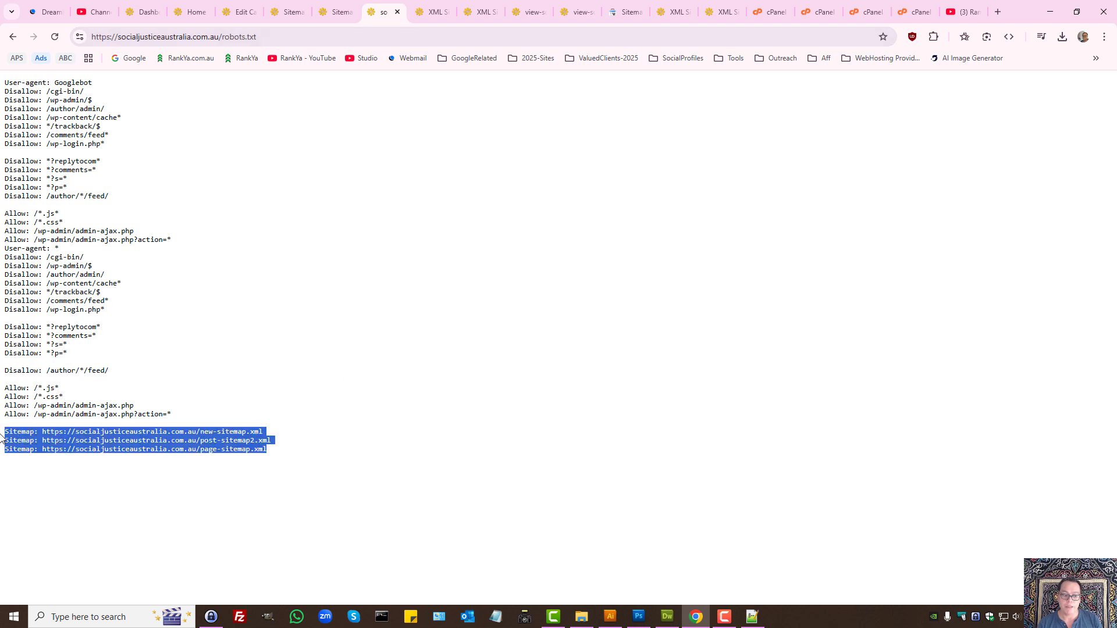
{"action": "left_click", "coordinate": [60, 442]}
{"action": "left_click_drag", "start_coordinate": [285, 452], "coordinate": [2, 440]}
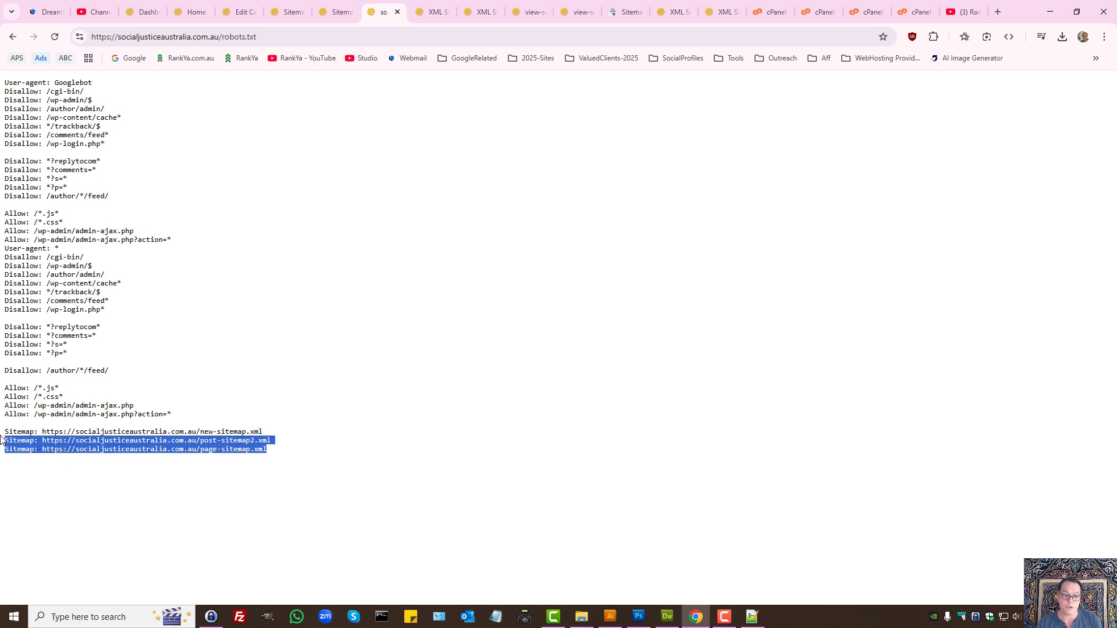
{"action": "left_click", "coordinate": [471, 257]}
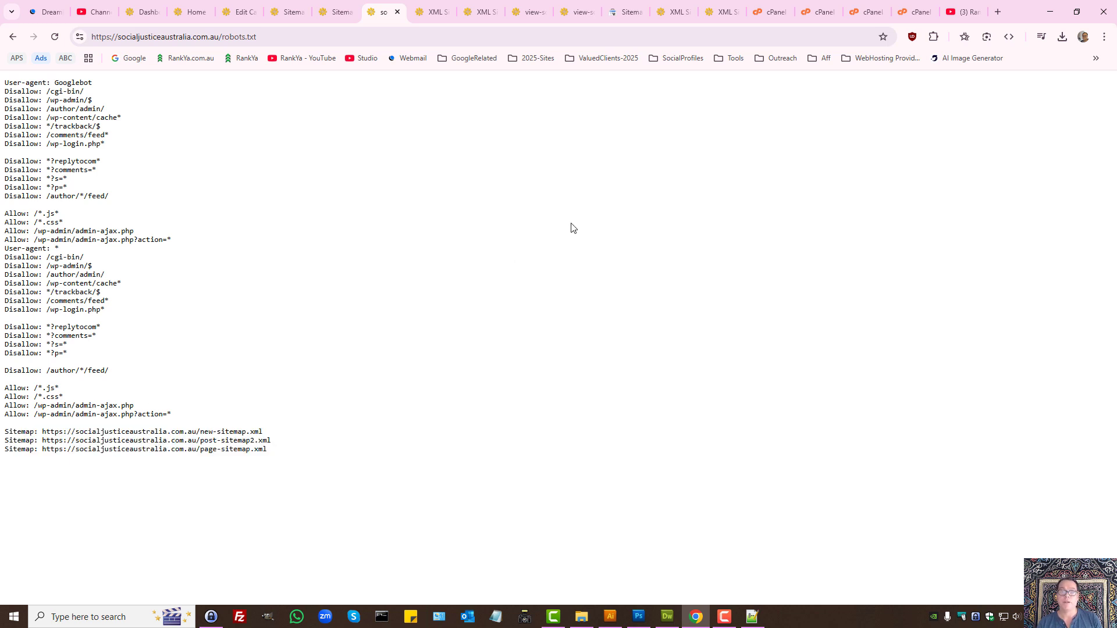
{"action": "left_click", "coordinate": [626, 12]}
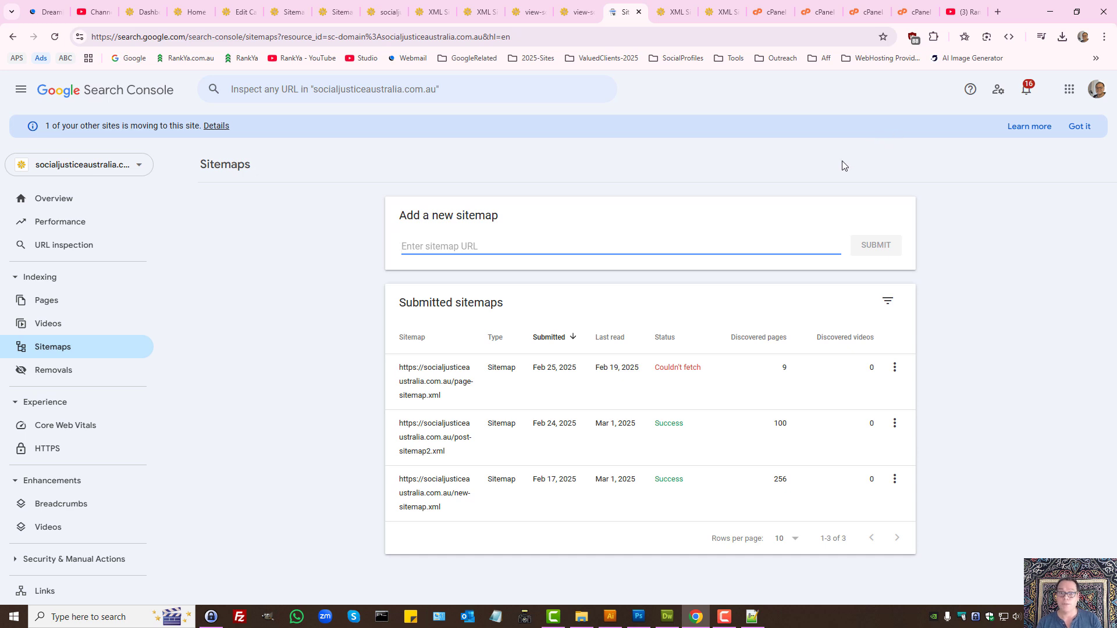
Open a new Google homepage tab, then switch to the RankYa YouTube channel home page.
{"action": "middle_click", "coordinate": [131, 57]}
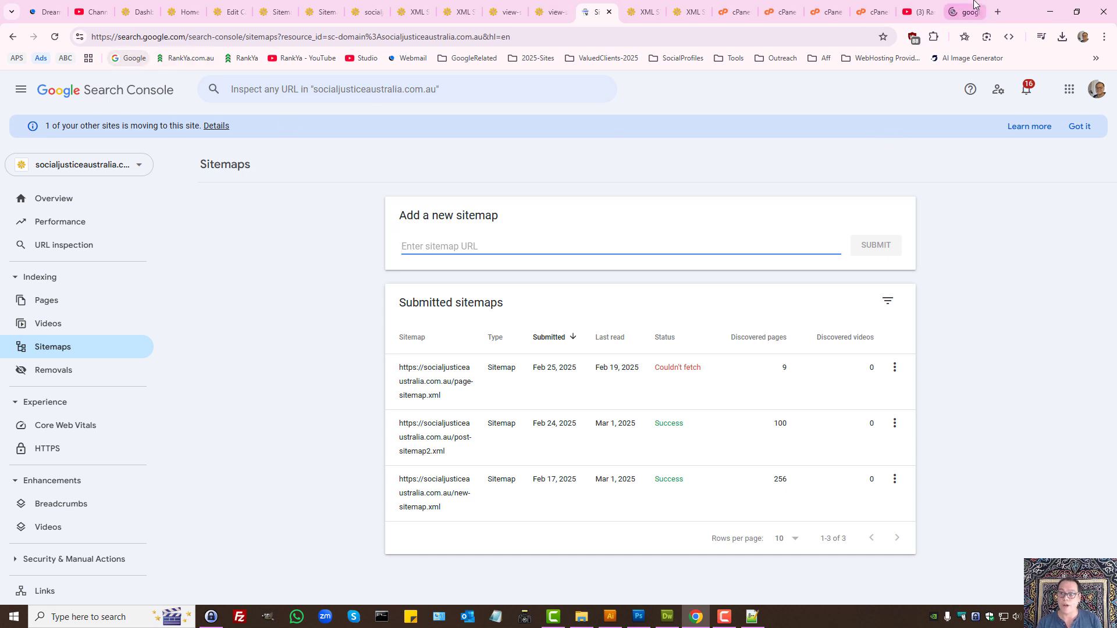
{"action": "left_click", "coordinate": [964, 12]}
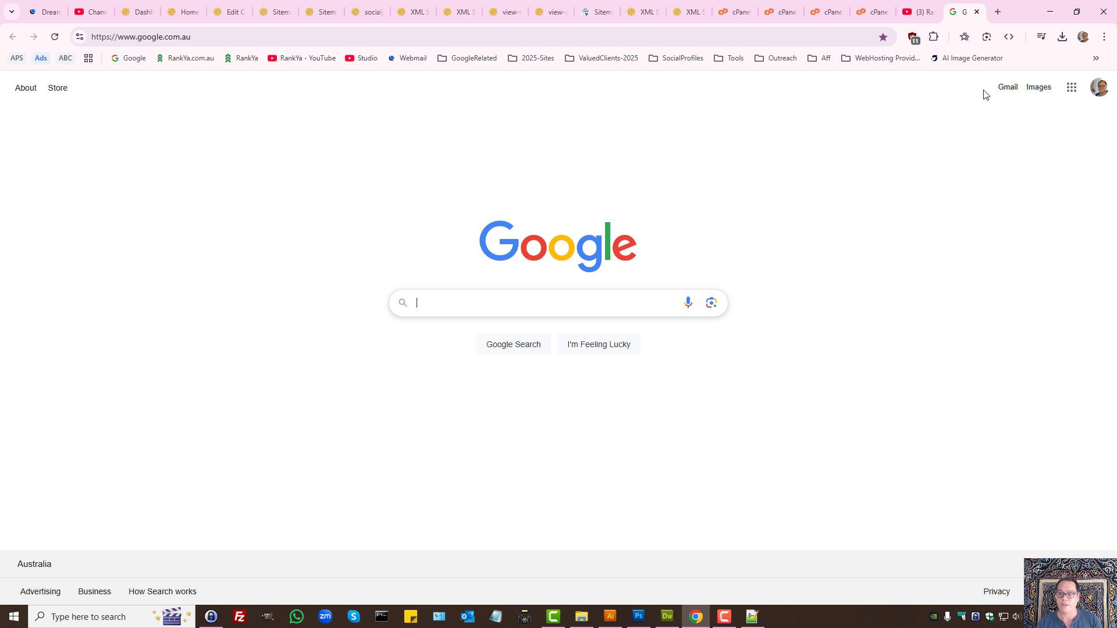
{"action": "left_click", "coordinate": [917, 11]}
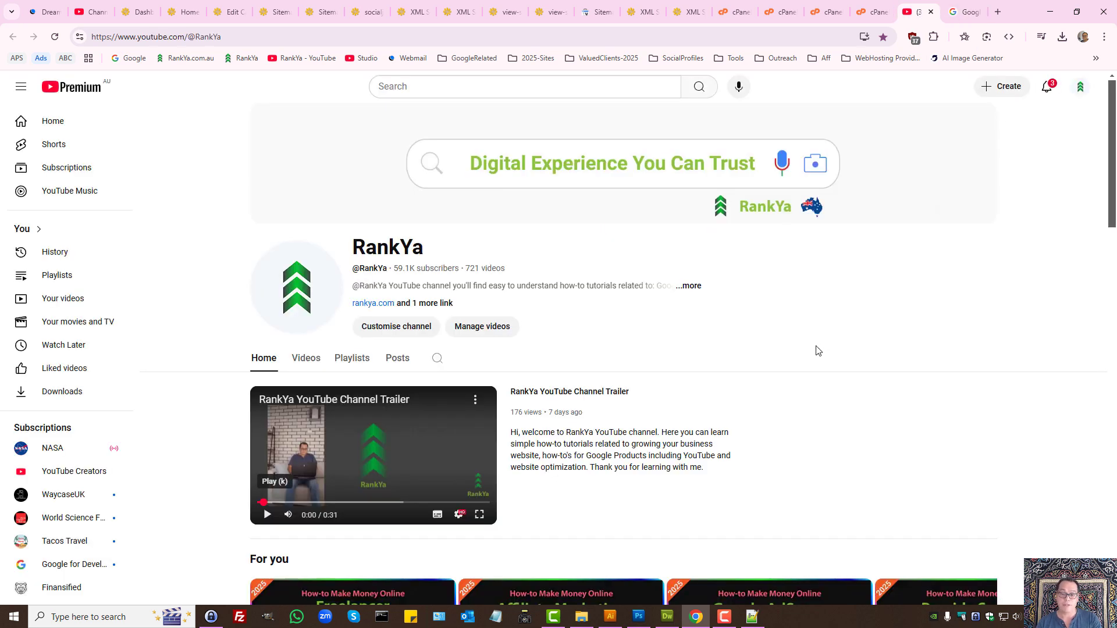